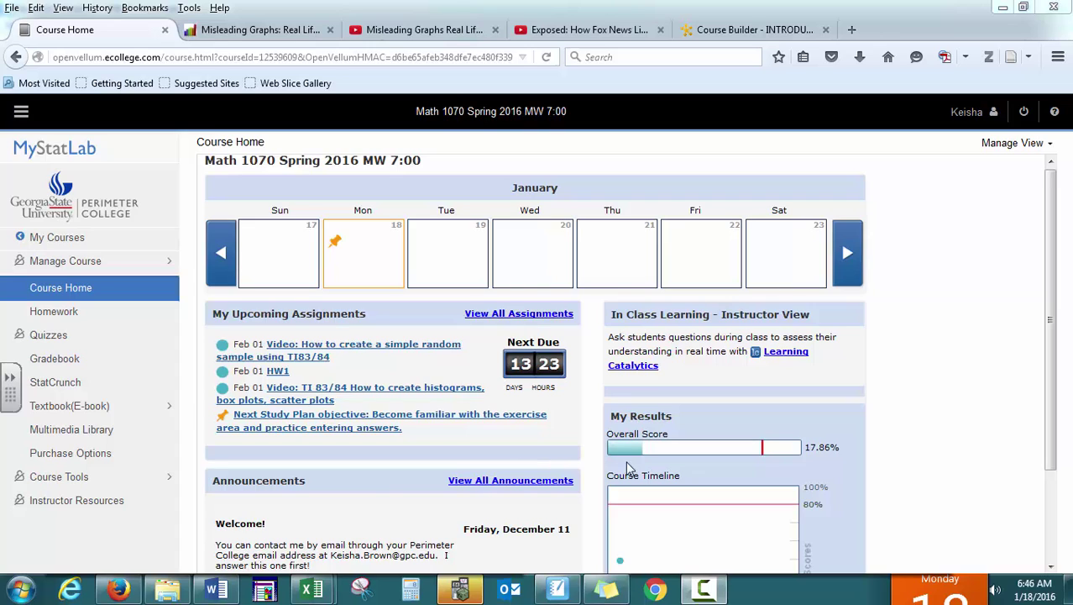
- Go to the StatCrunch page from the MyStatLab left sidebar
{"action": "left_click", "coordinate": [66, 388]}
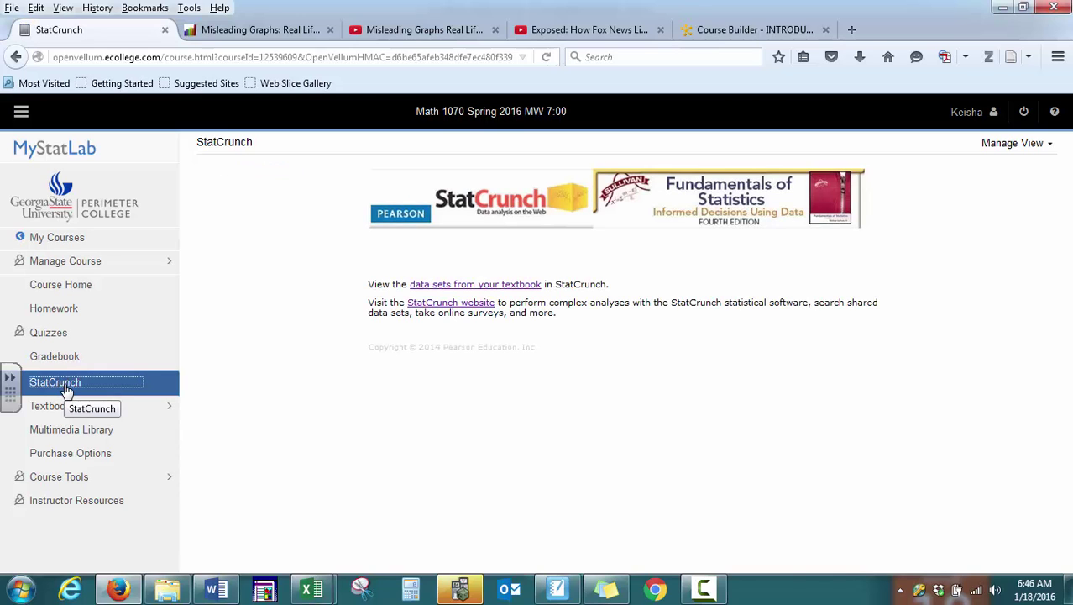
- Load the Chapter 2 textbook data set 2_2_33.txt containing the Color TVs counts
{"action": "left_click", "coordinate": [441, 287]}
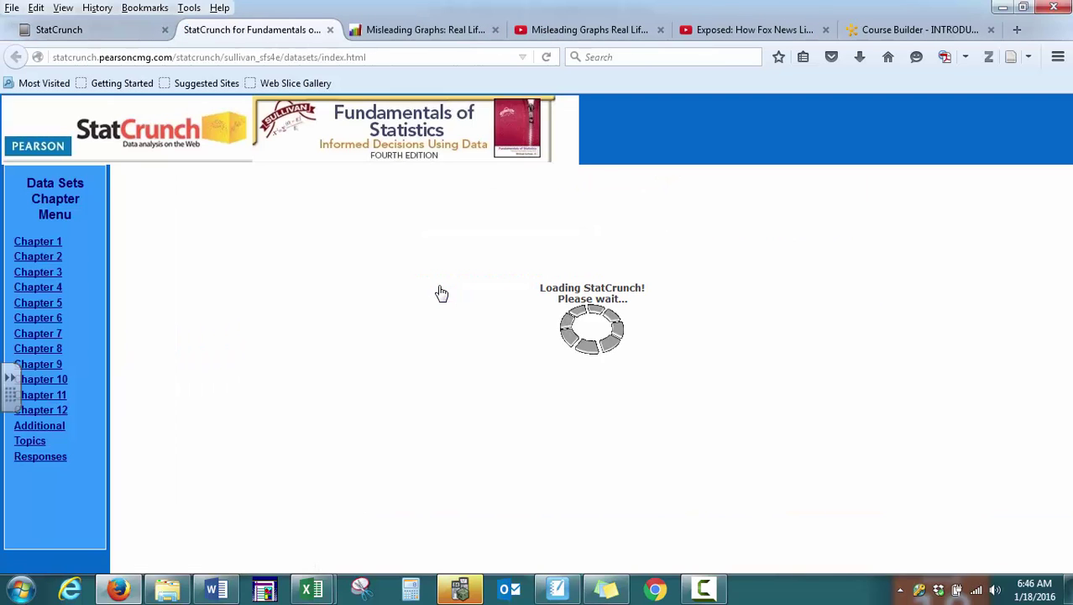
{"action": "left_click", "coordinate": [38, 257]}
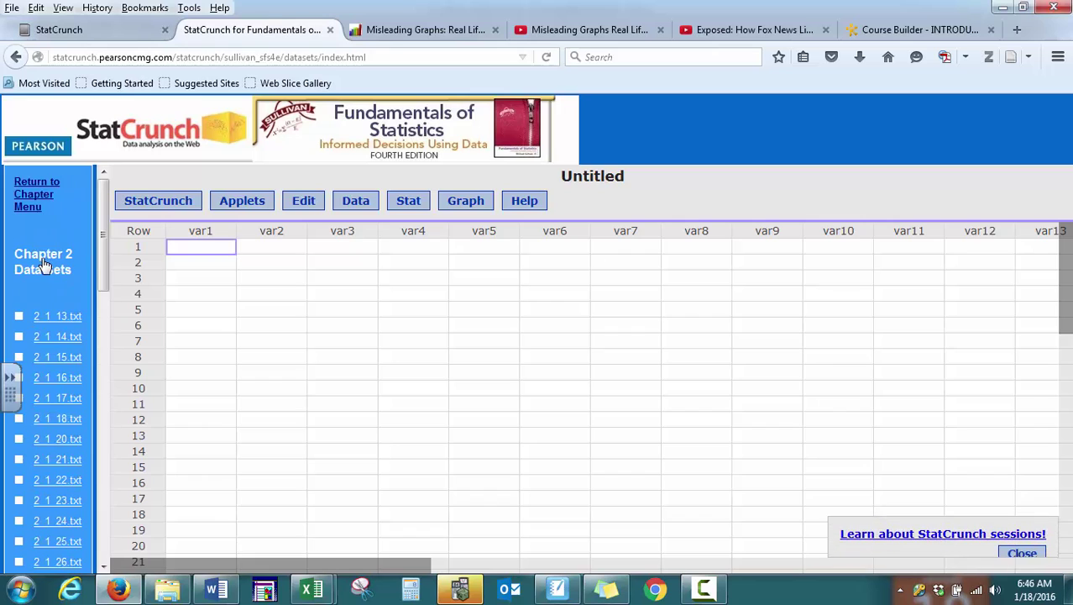
{"action": "left_click_drag", "start_coordinate": [107, 278], "coordinate": [103, 374]}
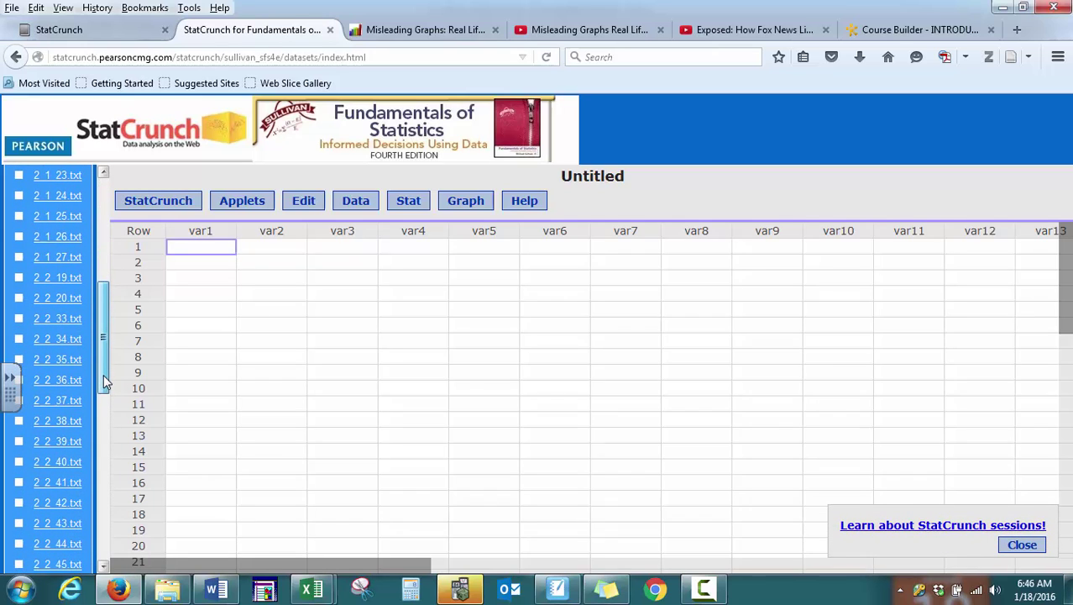
{"action": "left_click", "coordinate": [67, 324]}
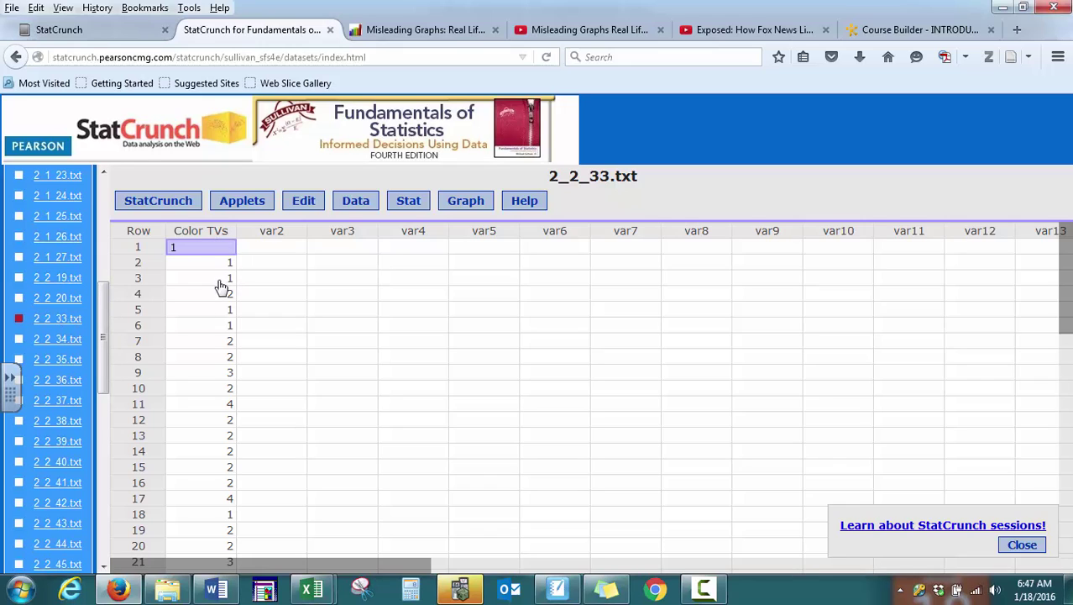
- Compute a frequency and relative frequency table of Color TVs, showing 40 observations
{"action": "left_click", "coordinate": [411, 206]}
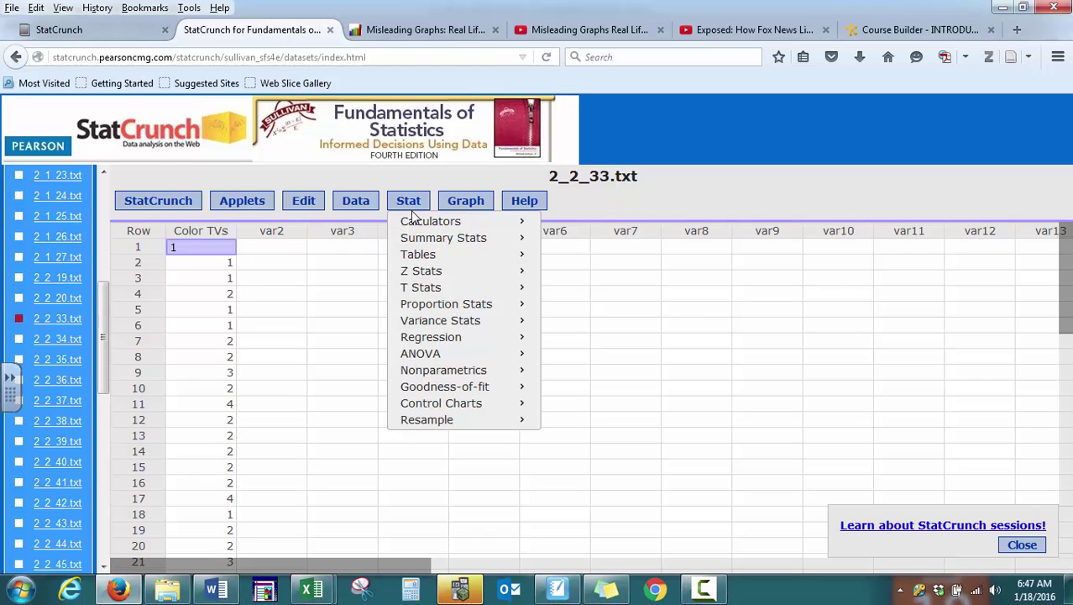
{"action": "mouse_move", "coordinate": [426, 259]}
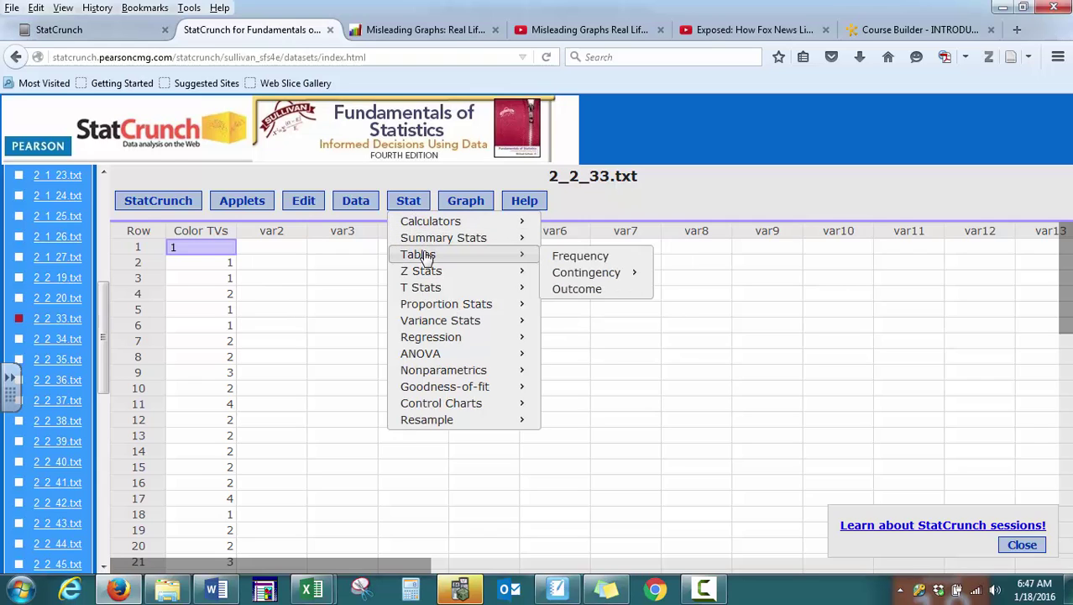
{"action": "left_click", "coordinate": [581, 257]}
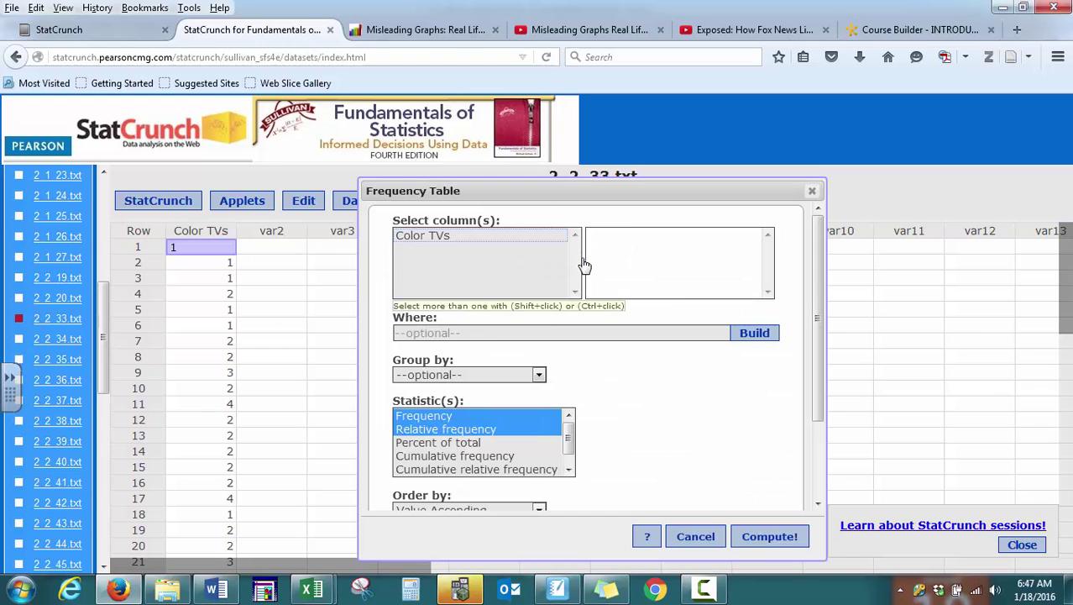
{"action": "left_click", "coordinate": [436, 238]}
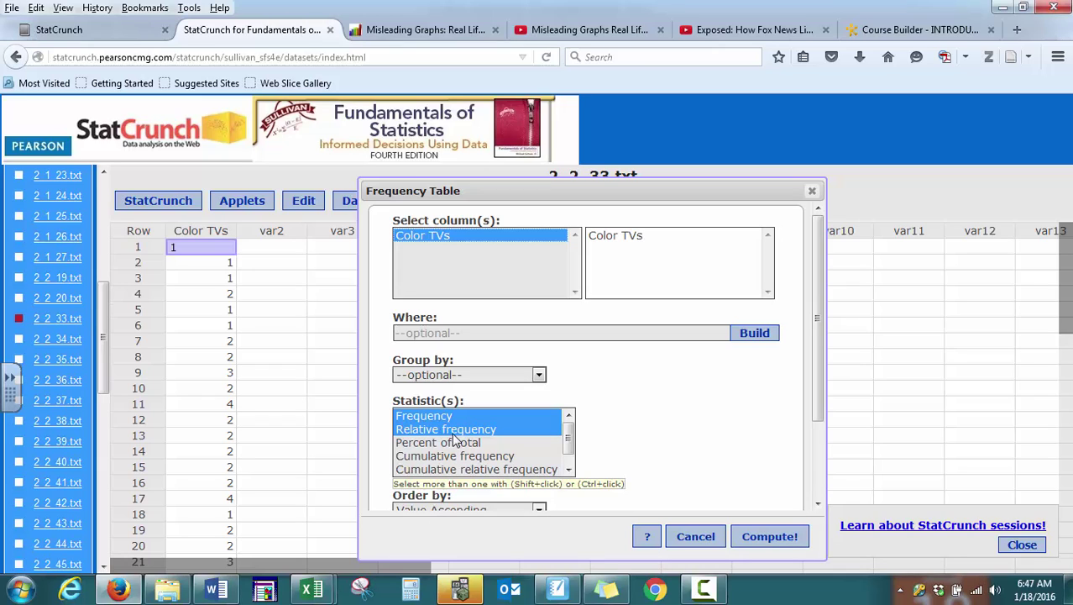
{"action": "mouse_move", "coordinate": [569, 448]}
{"action": "left_mouse_down"}
{"action": "mouse_move", "coordinate": [568, 464]}
{"action": "mouse_move", "coordinate": [567, 437]}
{"action": "left_mouse_up"}
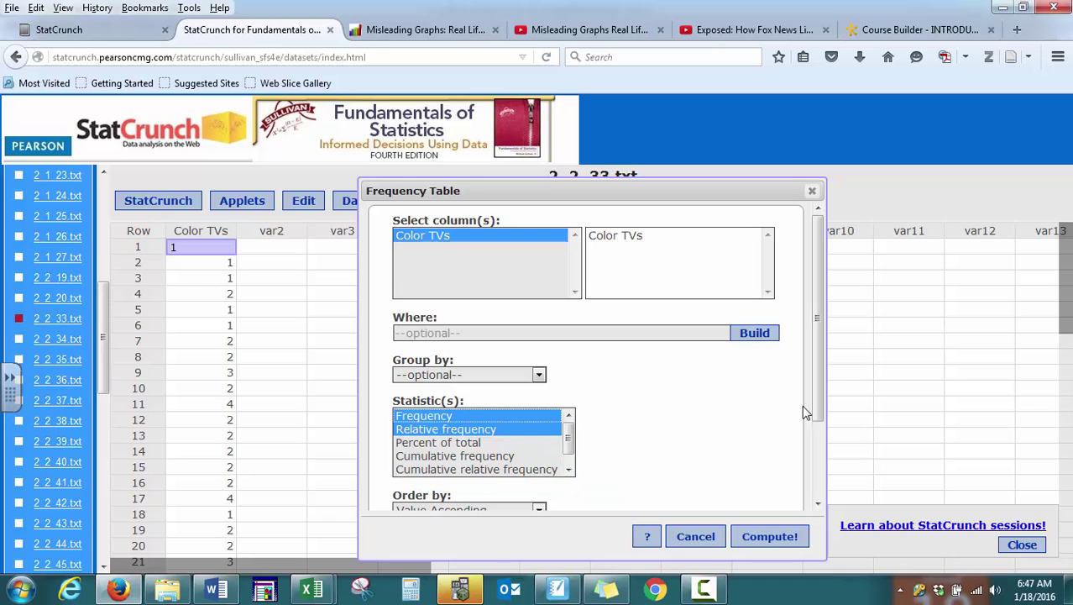
{"action": "left_click_drag", "start_coordinate": [817, 396], "coordinate": [822, 480]}
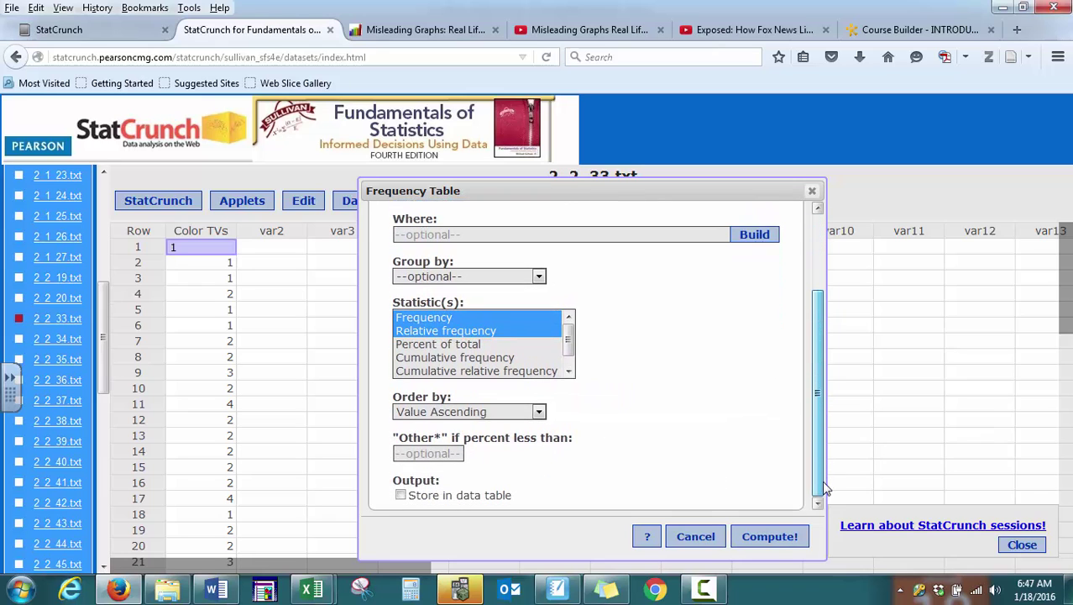
{"action": "left_click", "coordinate": [769, 537]}
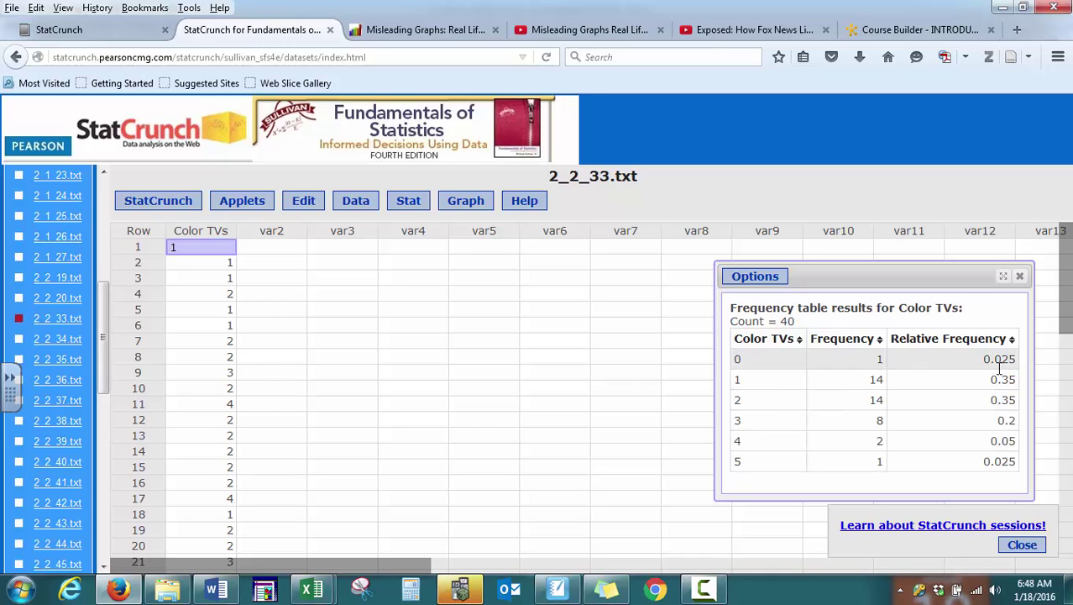
- Set up a dot plot of Color TVs titled 'Dot Plot of Color TVs'
{"action": "left_click", "coordinate": [466, 204]}
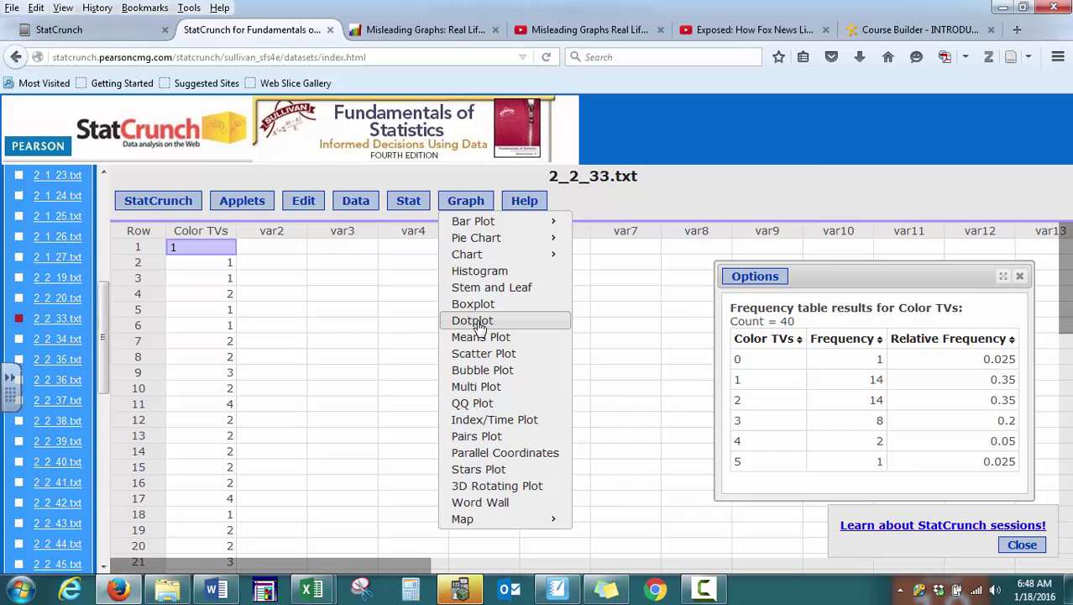
{"action": "left_click", "coordinate": [472, 320]}
{"action": "left_click", "coordinate": [444, 240]}
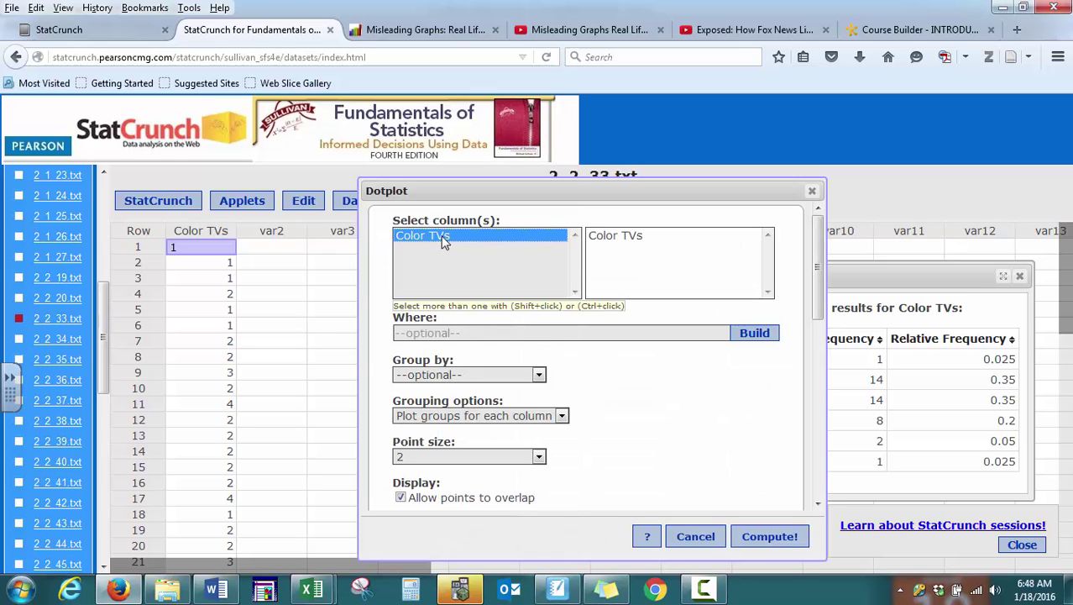
{"action": "left_click_drag", "start_coordinate": [815, 316], "coordinate": [819, 478]}
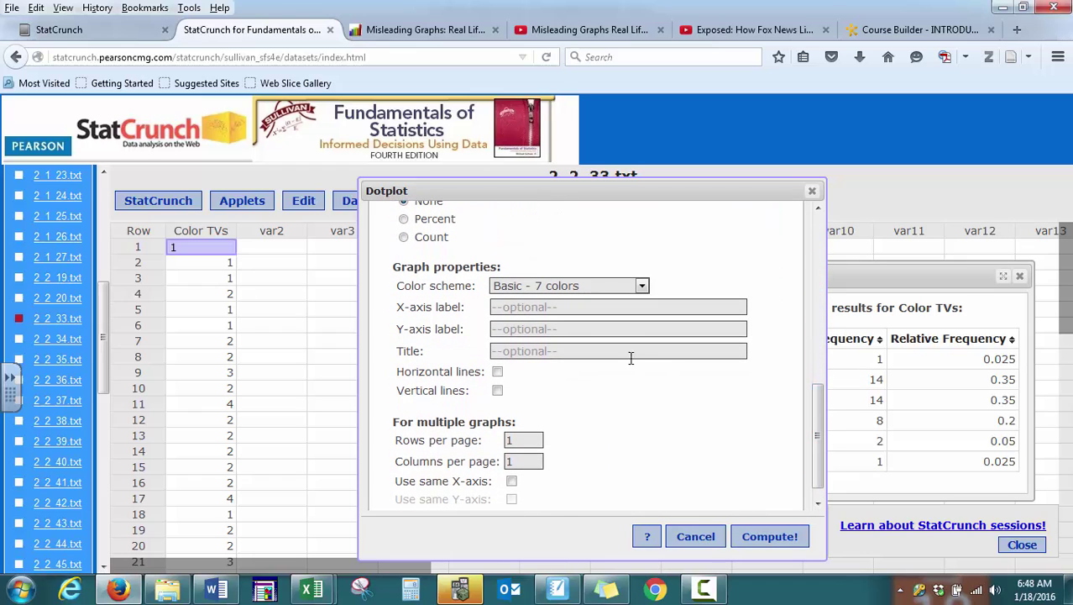
{"action": "left_click", "coordinate": [520, 354]}
{"action": "type", "text": "Dot Plot of Color Tv"}
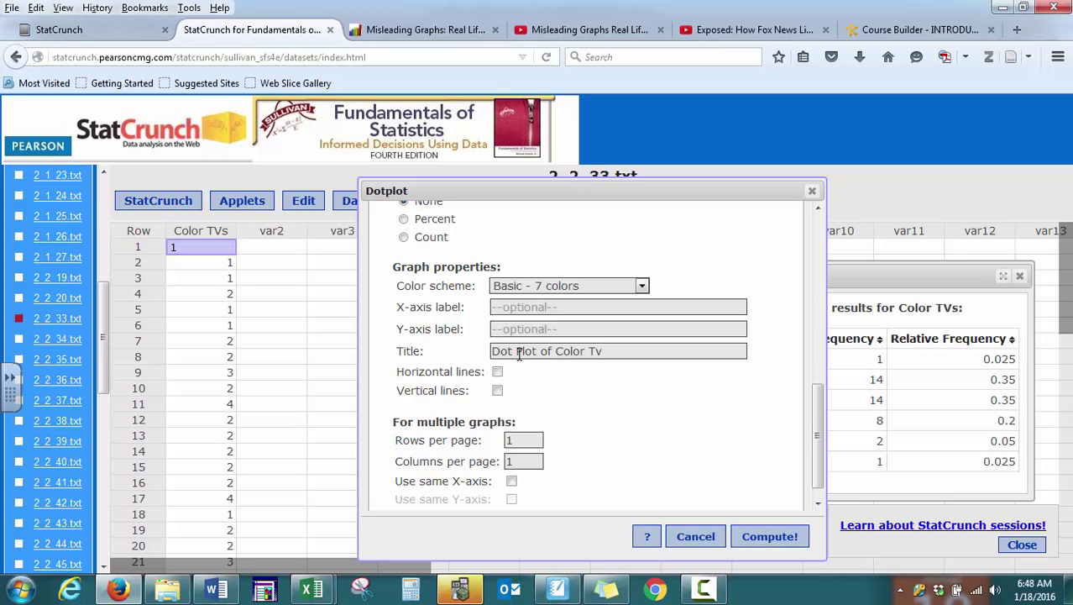
{"action": "key", "text": "BackSpace"}
{"action": "type", "text": "Vs"}
- Label the axes Number of Televisions and Frequency, draw the plot, and place it beside the table
{"action": "left_click", "coordinate": [508, 309]}
{"action": "type", "text": "Number of Televisions"}
{"action": "left_click", "coordinate": [520, 330]}
{"action": "type", "text": "Frequency"}
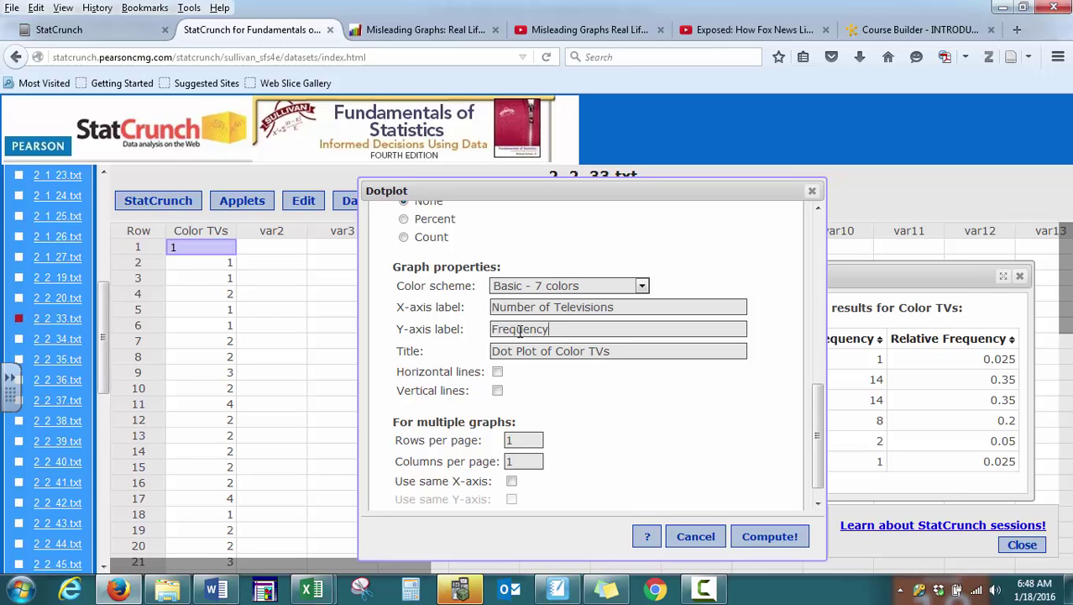
{"action": "scroll", "coordinate": [815, 405], "scroll_direction": "down", "scroll_amount": 1}
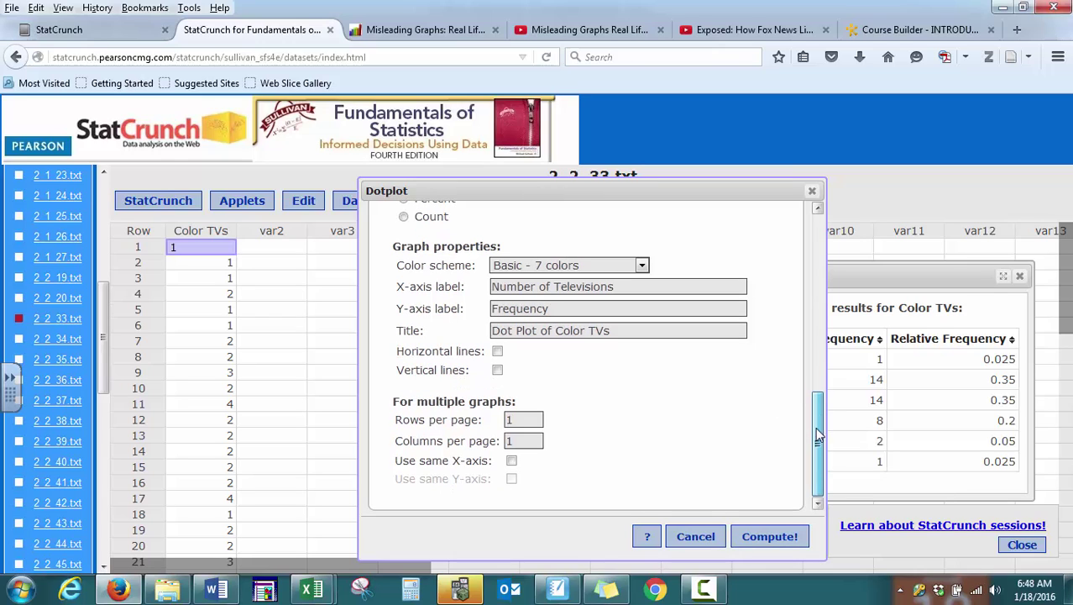
{"action": "left_click", "coordinate": [778, 537]}
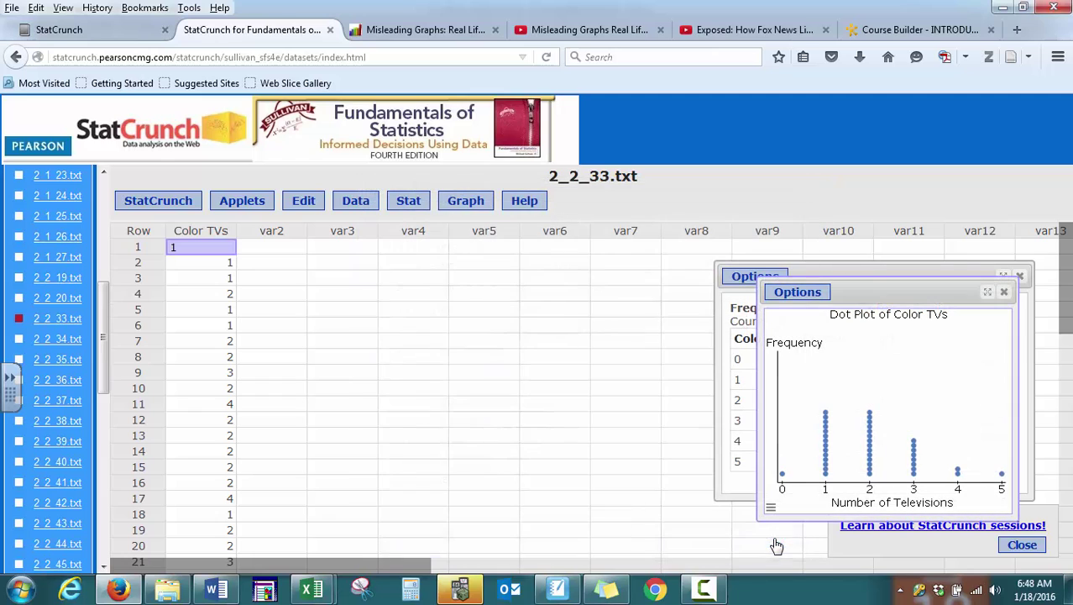
{"action": "left_click_drag", "start_coordinate": [872, 287], "coordinate": [497, 269]}
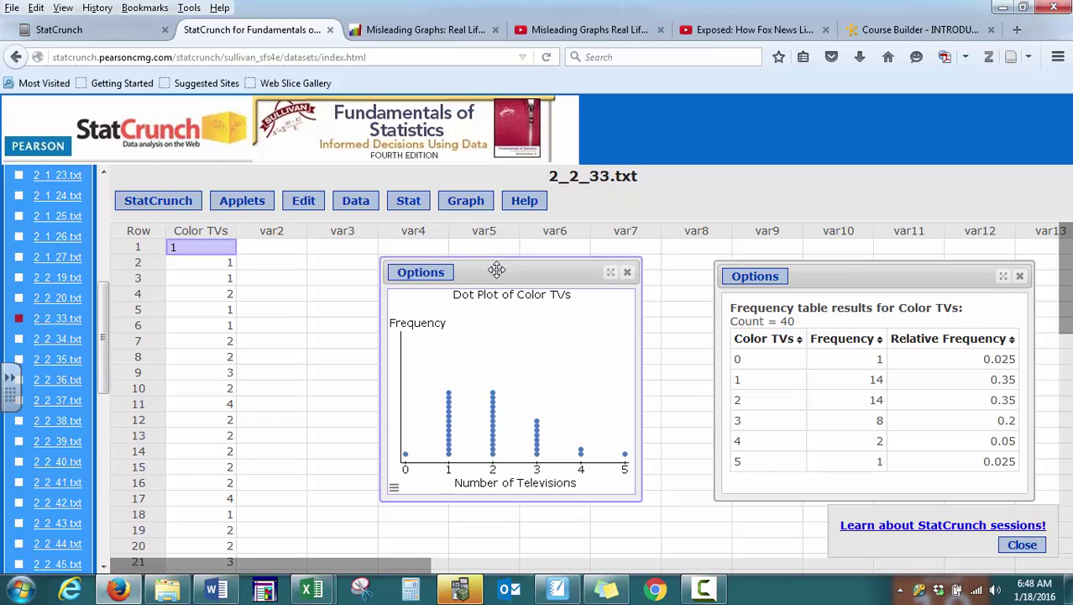
- Set up a Color TVs histogram with bins starting at 0 and width 1
{"action": "left_click", "coordinate": [467, 203]}
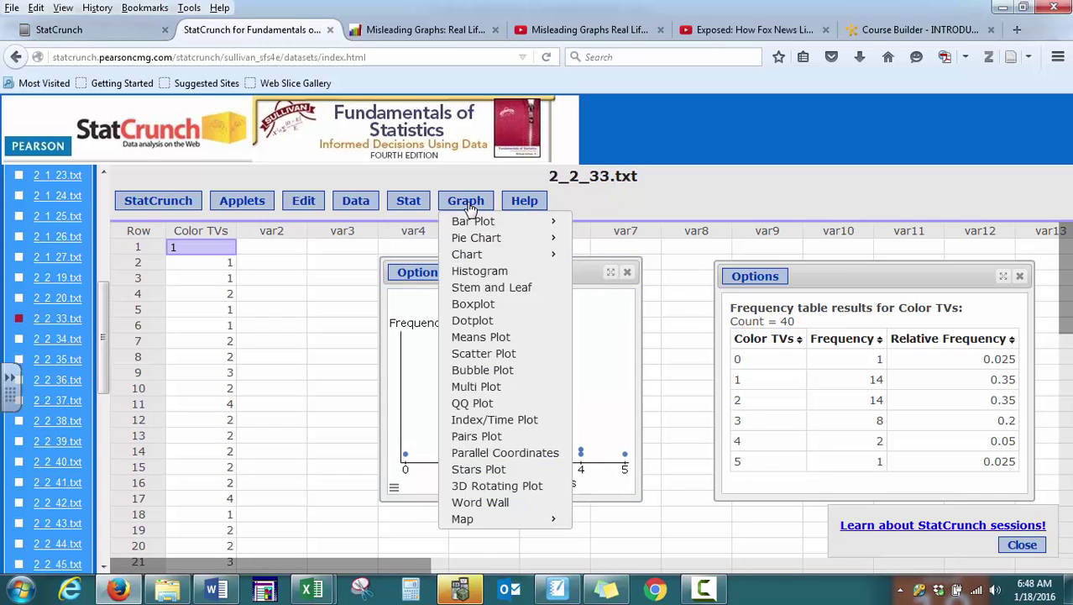
{"action": "left_click", "coordinate": [486, 276]}
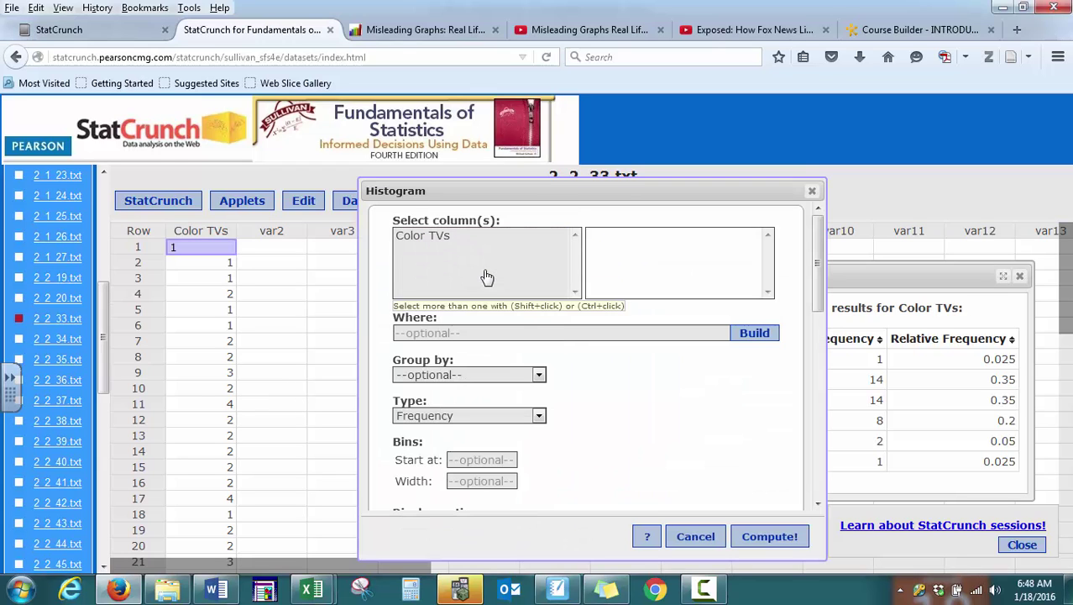
{"action": "left_click", "coordinate": [440, 236]}
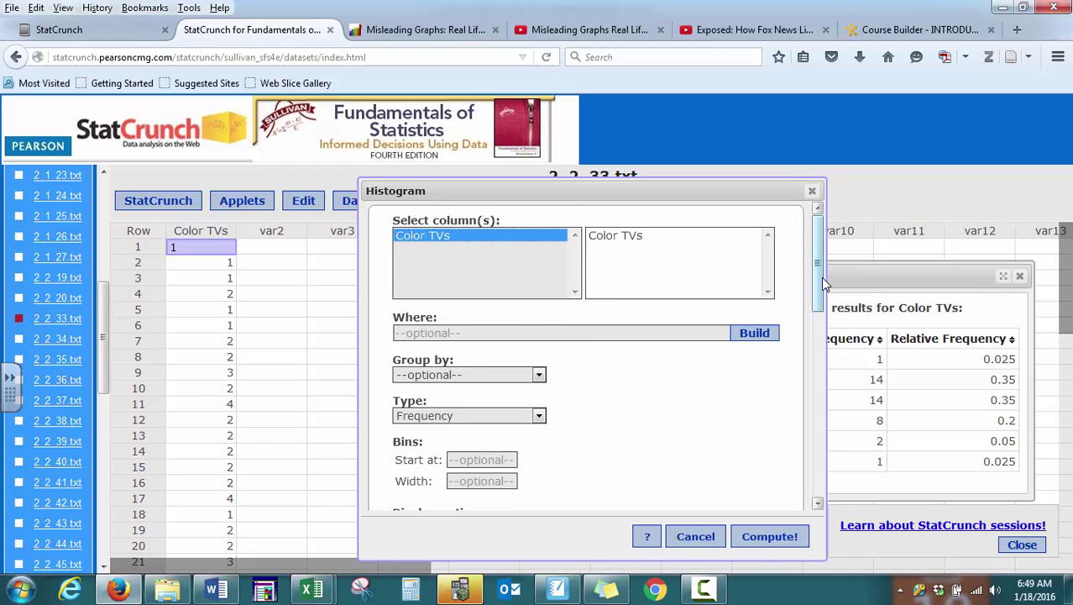
{"action": "left_click_drag", "start_coordinate": [816, 252], "coordinate": [816, 311]}
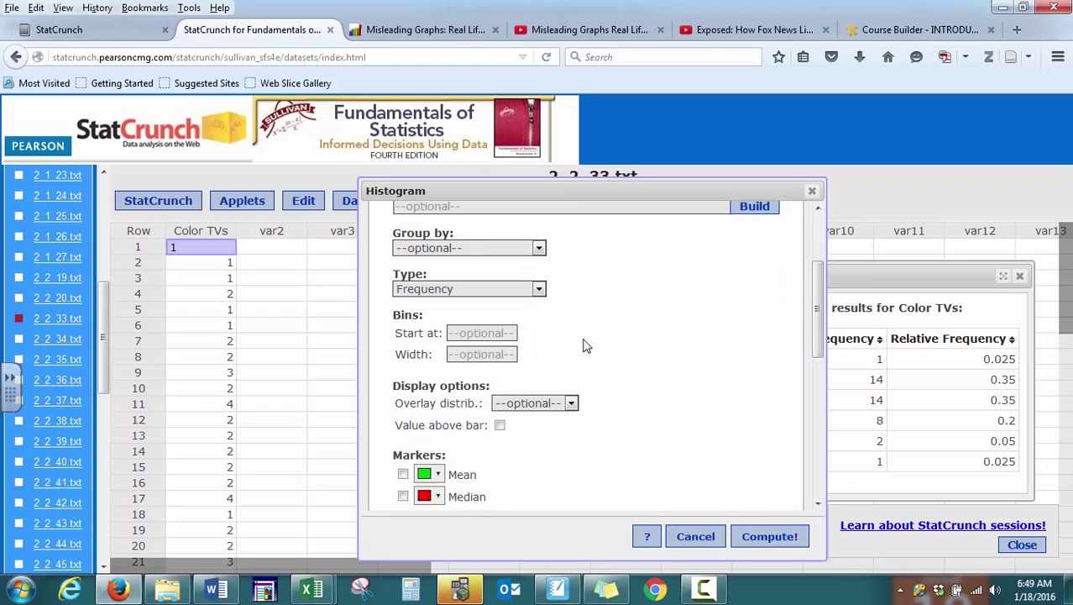
{"action": "left_click", "coordinate": [470, 334]}
{"action": "type", "text": "0"}
{"action": "left_click", "coordinate": [465, 356]}
{"action": "type", "text": "1"}
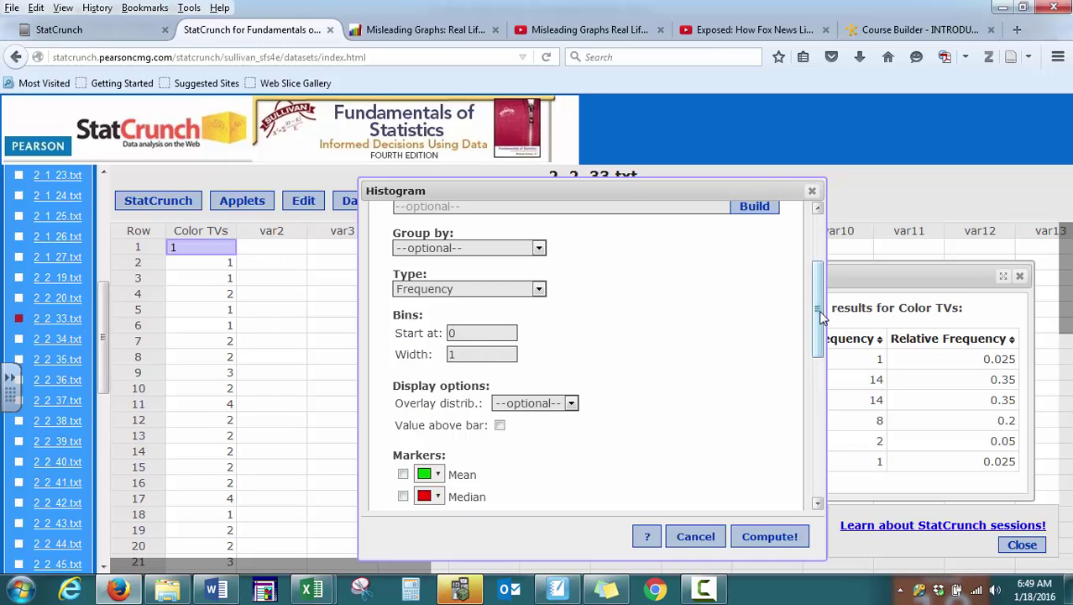
- Title it 'Histogram of Color TVs in homes', label axes Number of TVs and Frequency, and compute
{"action": "left_click_drag", "start_coordinate": [818, 343], "coordinate": [820, 437]}
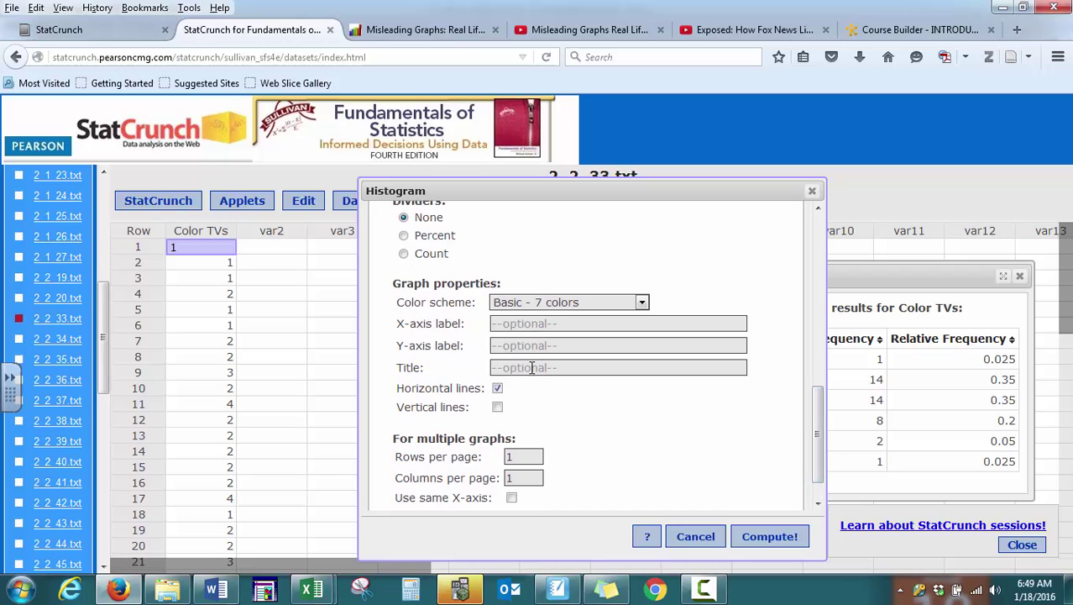
{"action": "type", "text": "Histogra"}
{"action": "type", "text": "m of Color TVs"}
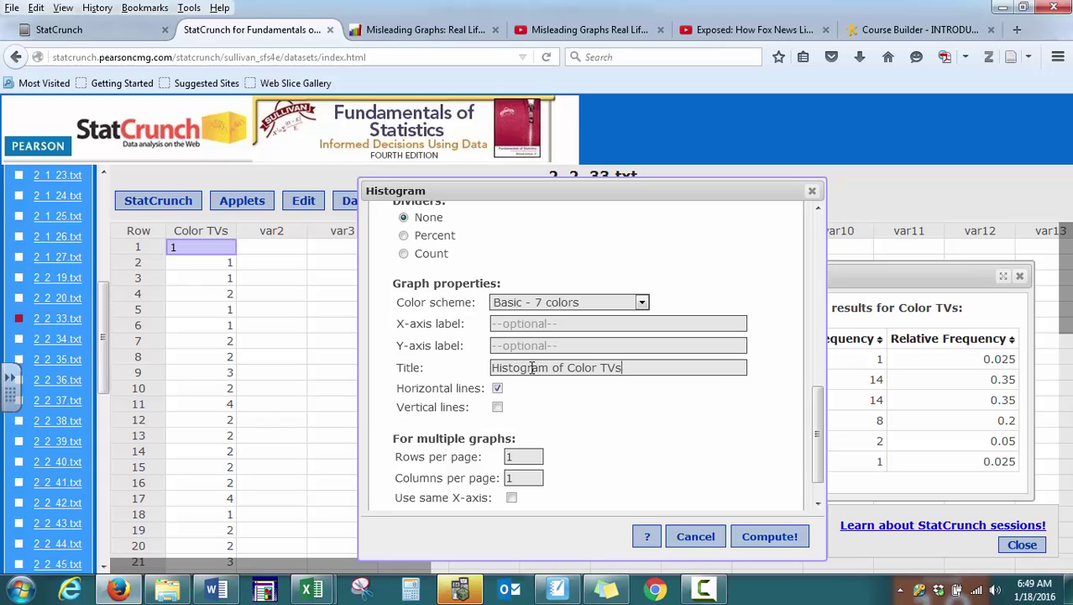
{"action": "type", "text": " in homes"}
{"action": "type", "text": "N"}
{"action": "type", "text": "umber of TVs"}
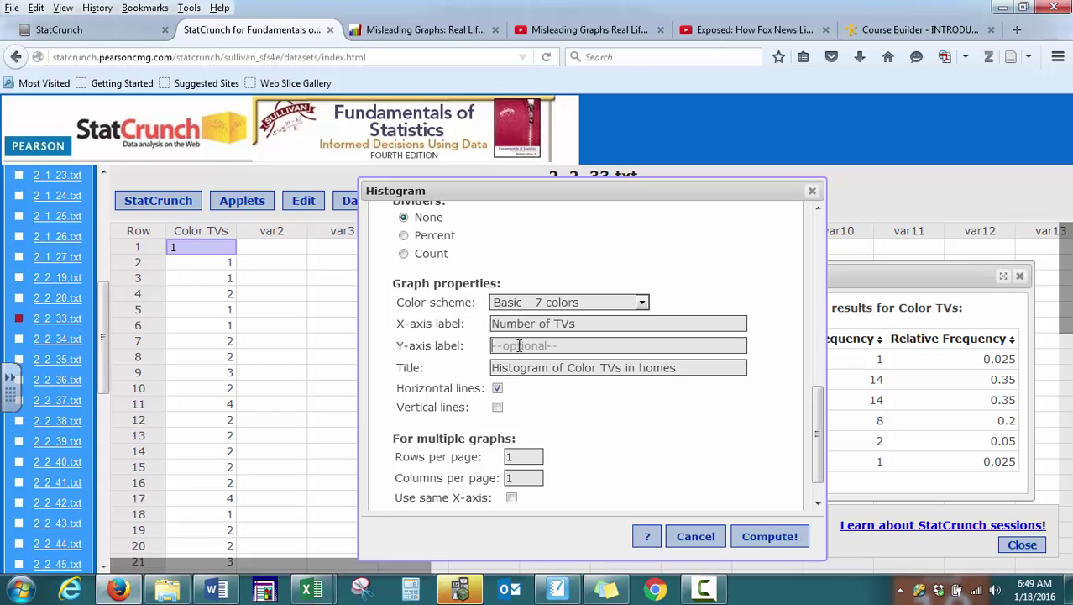
{"action": "type", "text": "Frequency"}
{"action": "scroll", "coordinate": [819, 433], "scroll_direction": "down", "scroll_amount": 1}
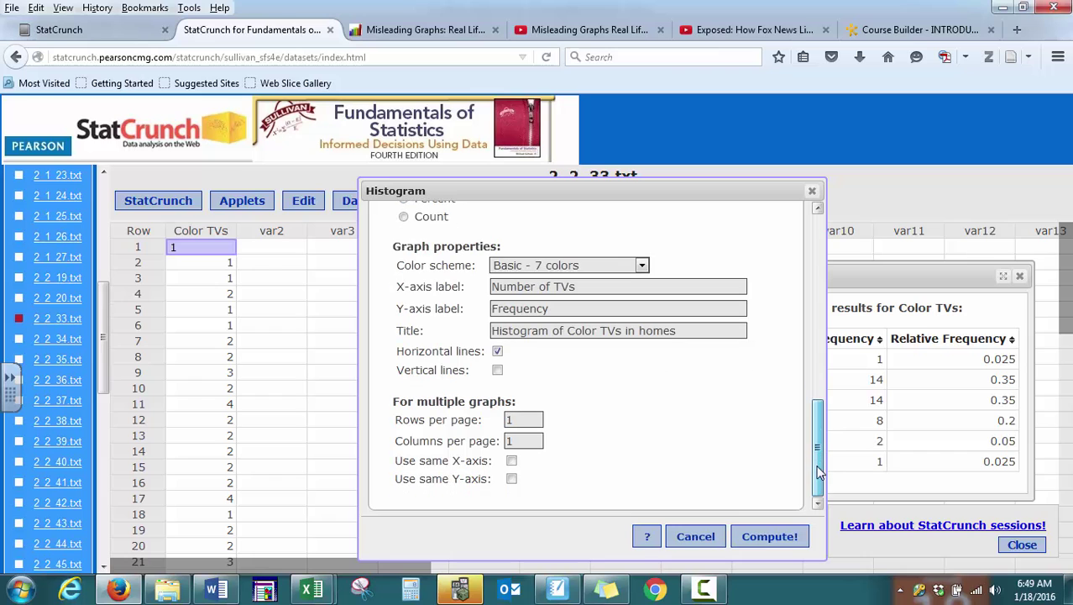
{"action": "left_click", "coordinate": [768, 538]}
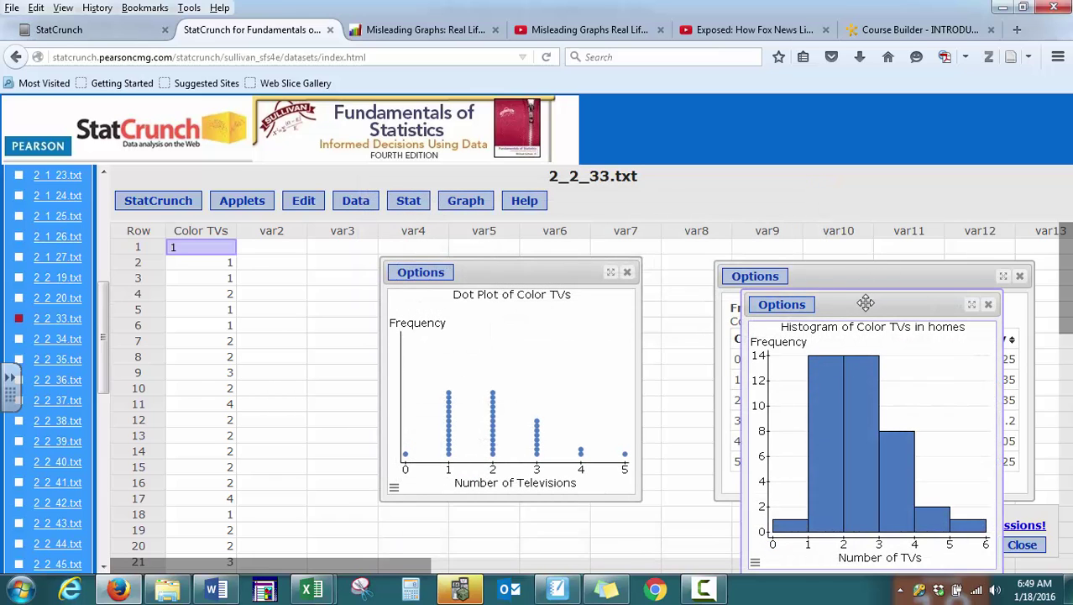
- Enlarge the Color TVs histogram window, check its bars, and drag it right of the dot plot
{"action": "left_click_drag", "start_coordinate": [866, 303], "coordinate": [511, 233]}
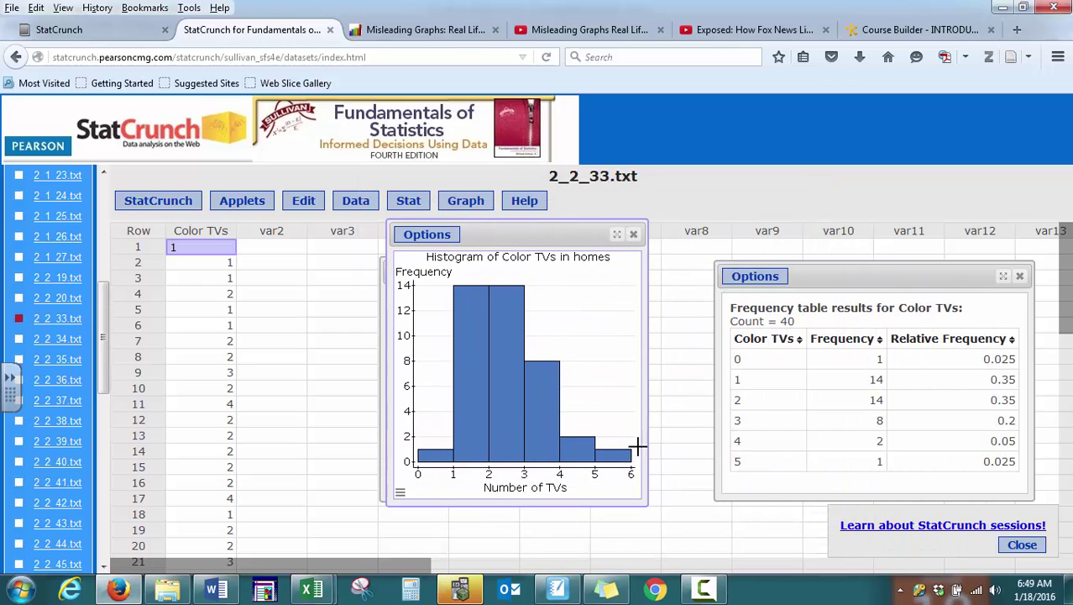
{"action": "left_click_drag", "start_coordinate": [647, 475], "coordinate": [813, 477]}
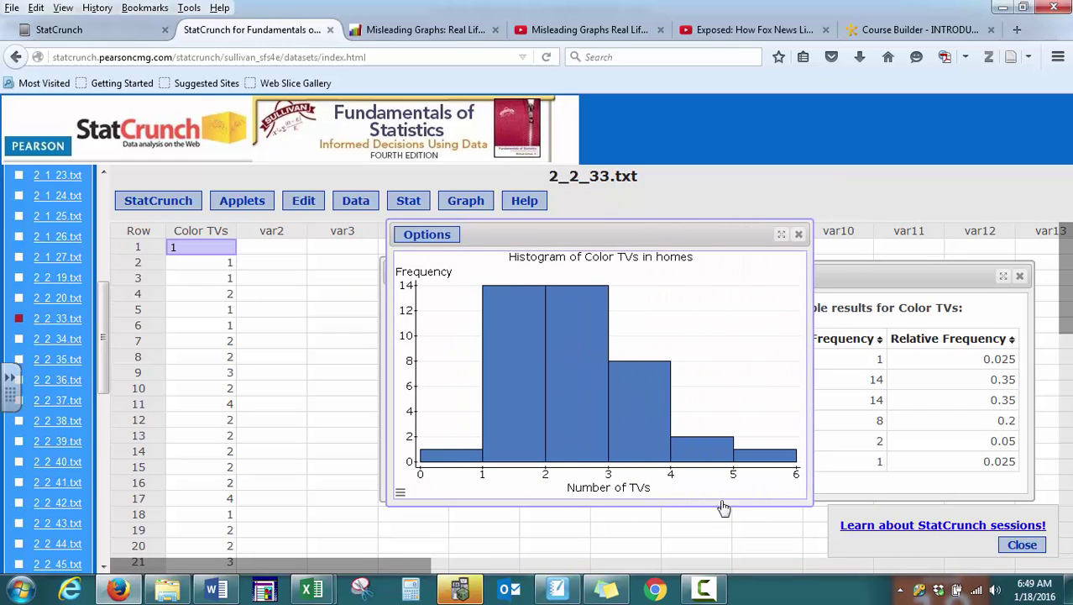
{"action": "left_click_drag", "start_coordinate": [692, 507], "coordinate": [698, 544]}
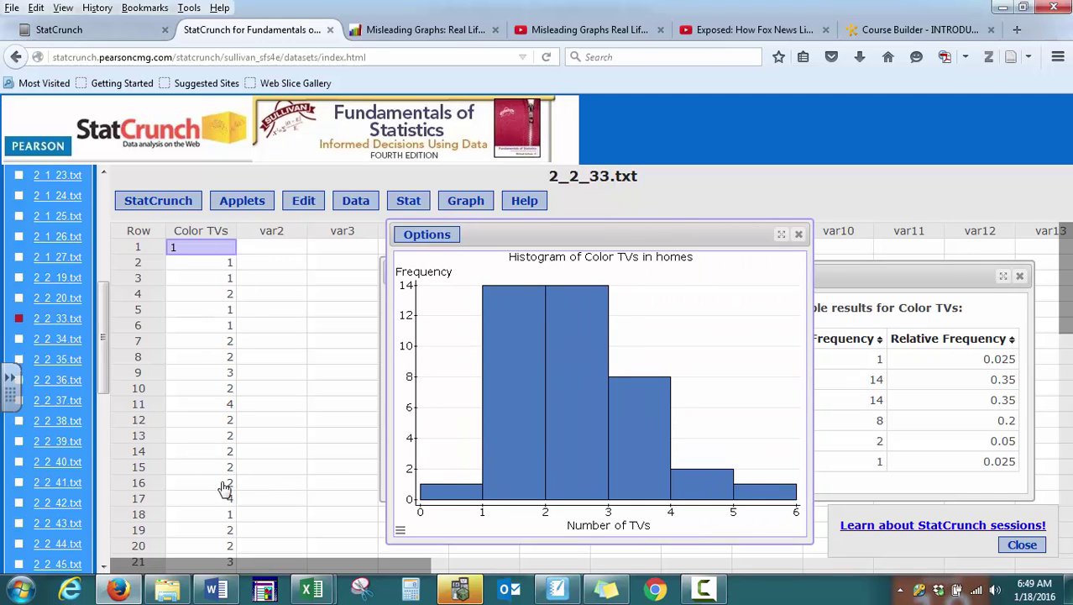
{"action": "mouse_move", "coordinate": [455, 488]}
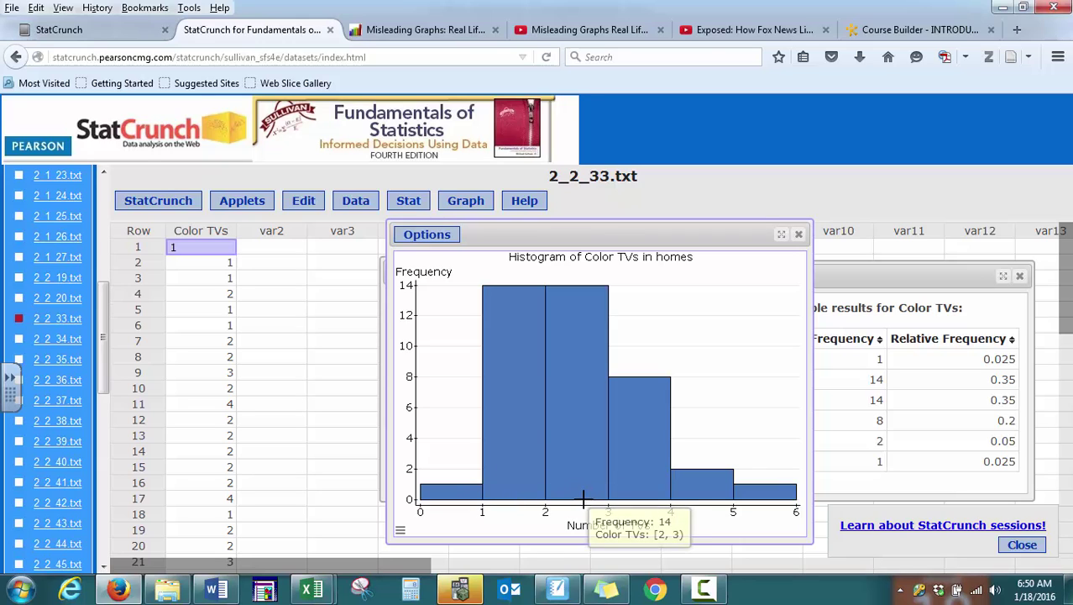
{"action": "mouse_move", "coordinate": [701, 495]}
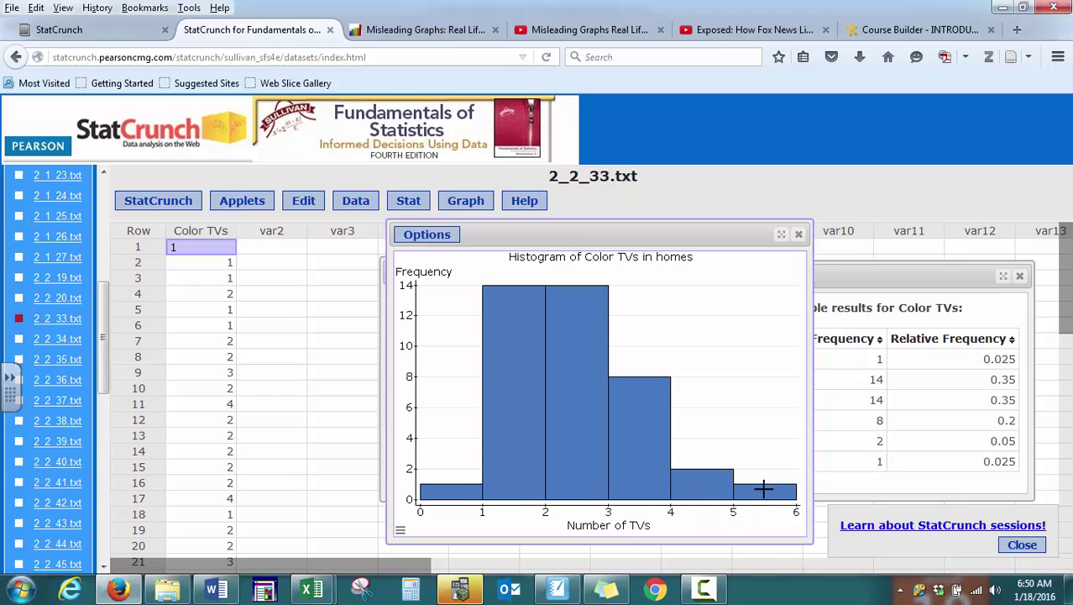
{"action": "mouse_move", "coordinate": [765, 493]}
{"action": "mouse_move", "coordinate": [587, 455]}
{"action": "left_click_drag", "start_coordinate": [586, 238], "coordinate": [819, 235]}
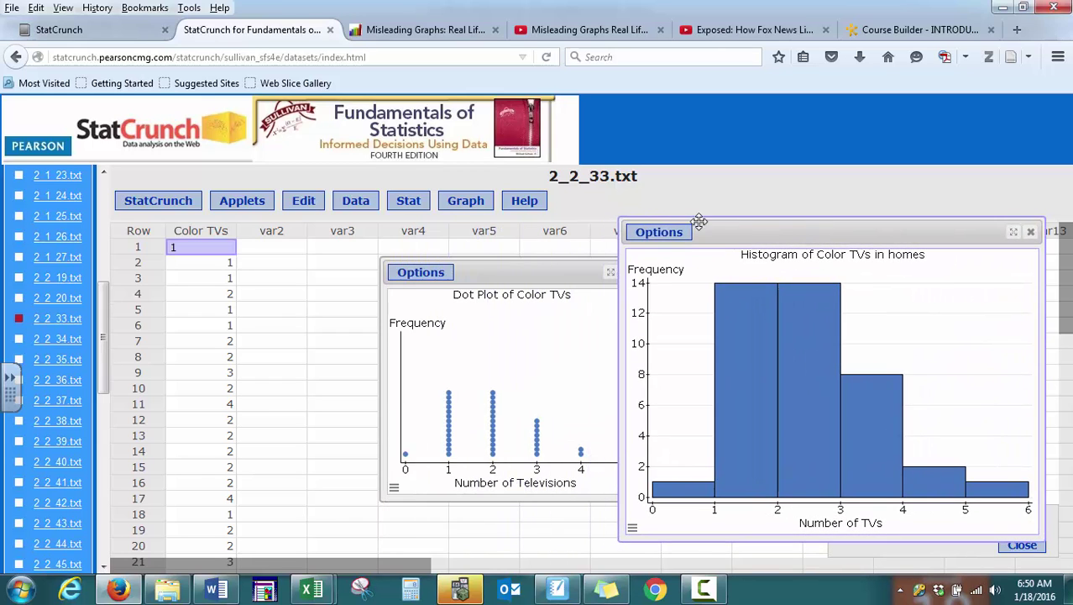
- Set up a Color TVs histogram with type set to Relative Frequency
{"action": "left_click", "coordinate": [467, 202]}
{"action": "left_click", "coordinate": [475, 271]}
{"action": "left_click", "coordinate": [447, 238]}
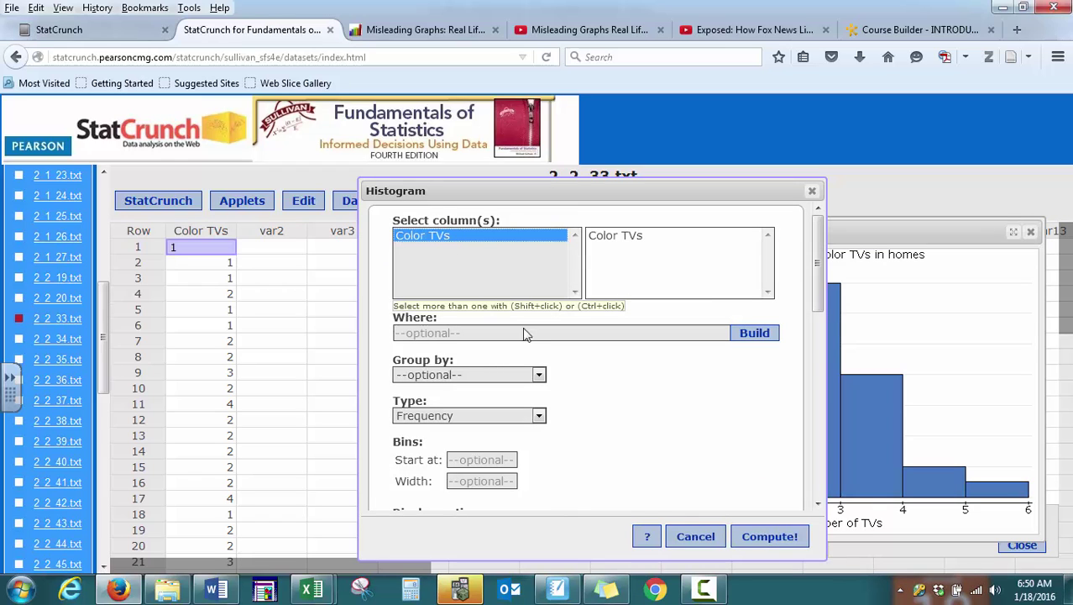
{"action": "scroll", "coordinate": [821, 328], "scroll_direction": "down", "scroll_amount": 3}
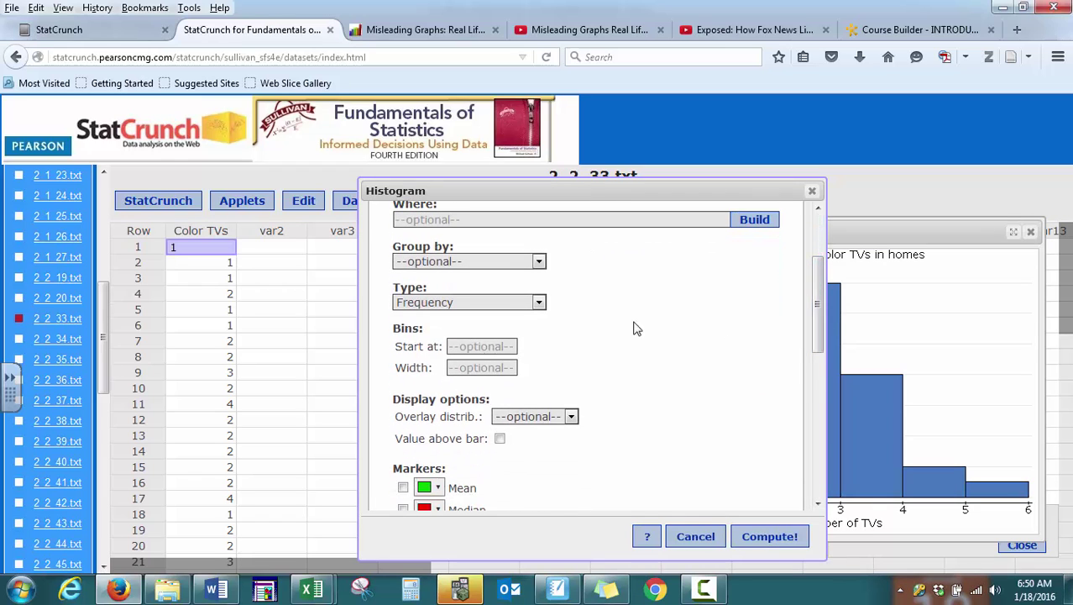
{"action": "left_click", "coordinate": [537, 304]}
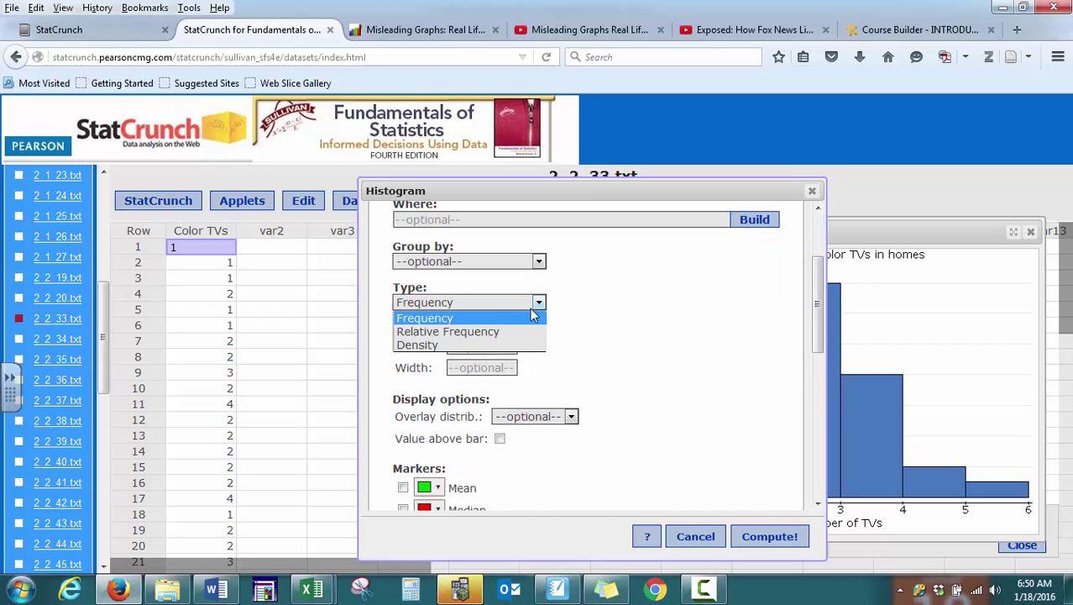
{"action": "left_click", "coordinate": [474, 330]}
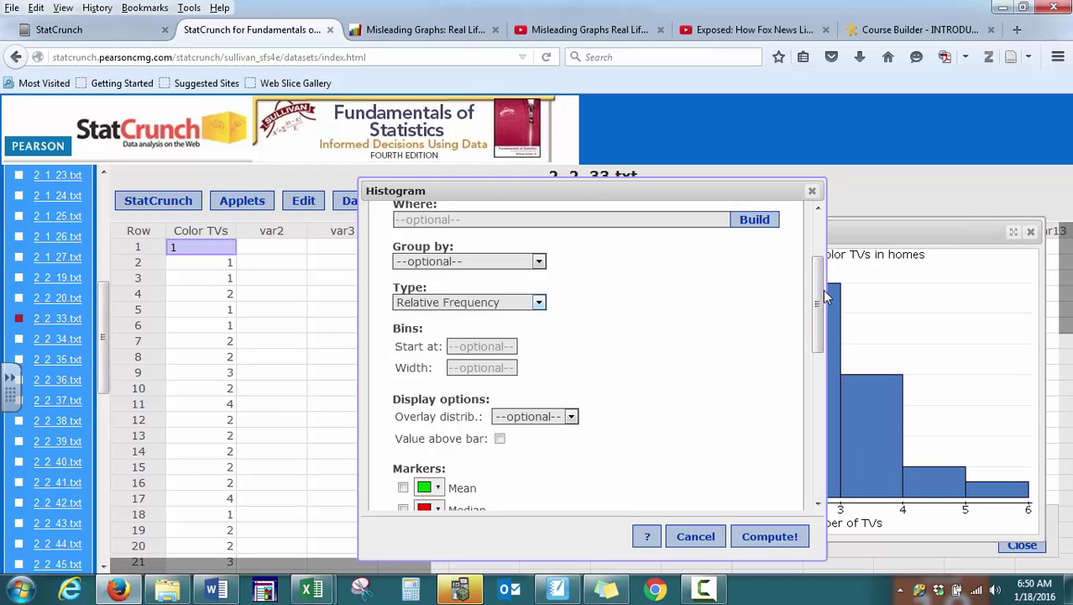
- Title it 'Histogram', label axes 'Number of TVs in the home' and Relative Frequency, and compute
{"action": "left_click_drag", "start_coordinate": [825, 296], "coordinate": [816, 425]}
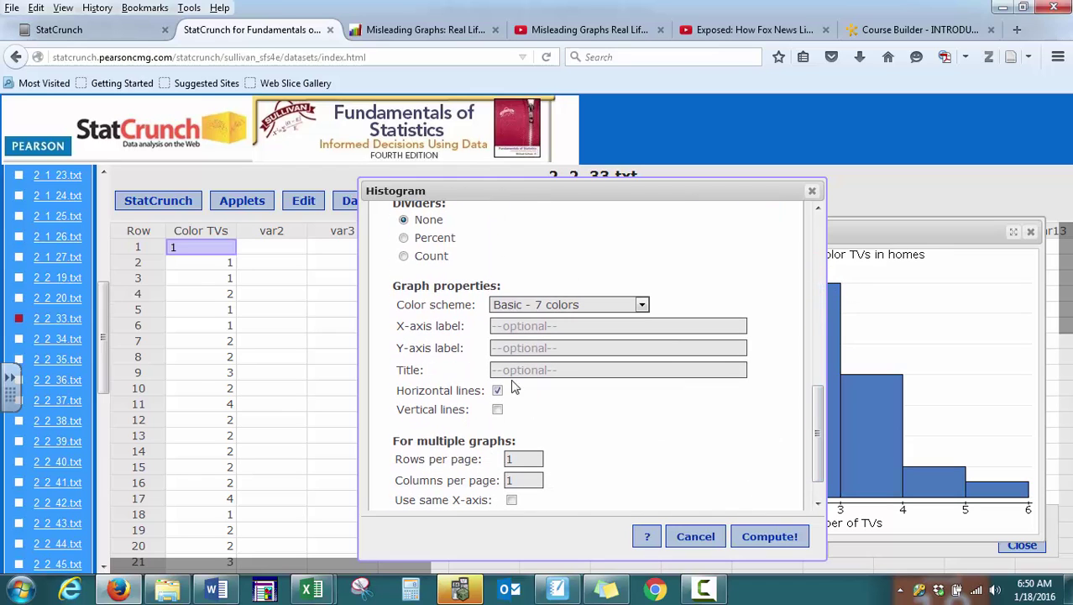
{"action": "type", "text": "Histogram"}
{"action": "left_click", "coordinate": [512, 325]}
{"action": "type", "text": "Number of T"}
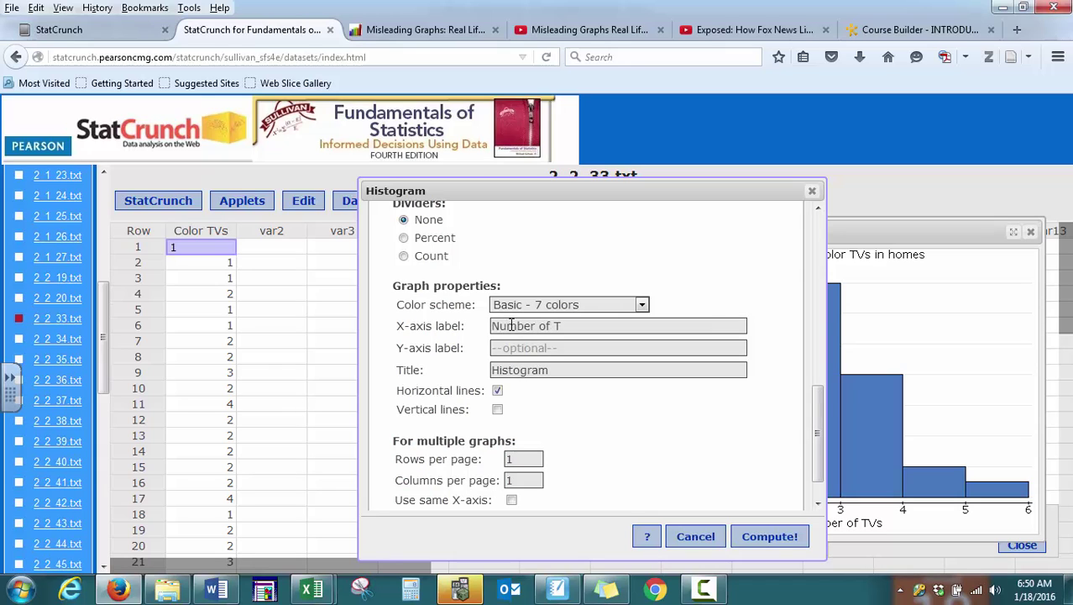
{"action": "type", "text": "Vs in the homeReq"}
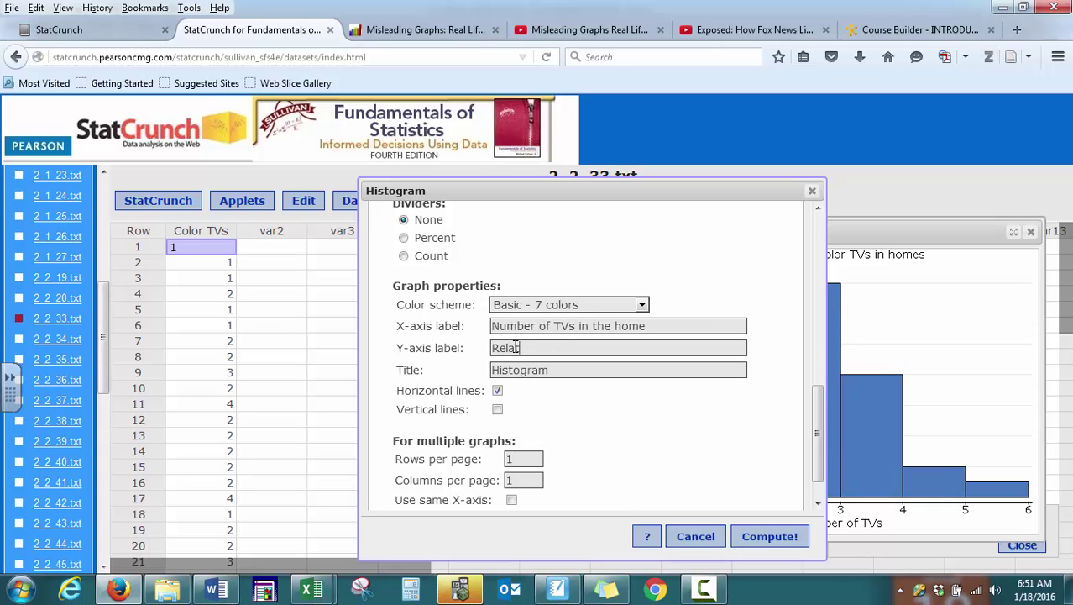
{"action": "type", "text": "ative Frequency"}
{"action": "left_click", "coordinate": [773, 534]}
- Move the relative-frequency histogram over the dot plot and widen it on both sides
{"action": "left_click_drag", "start_coordinate": [833, 305], "coordinate": [379, 228]}
{"action": "left_click_drag", "start_coordinate": [273, 301], "coordinate": [179, 311]}
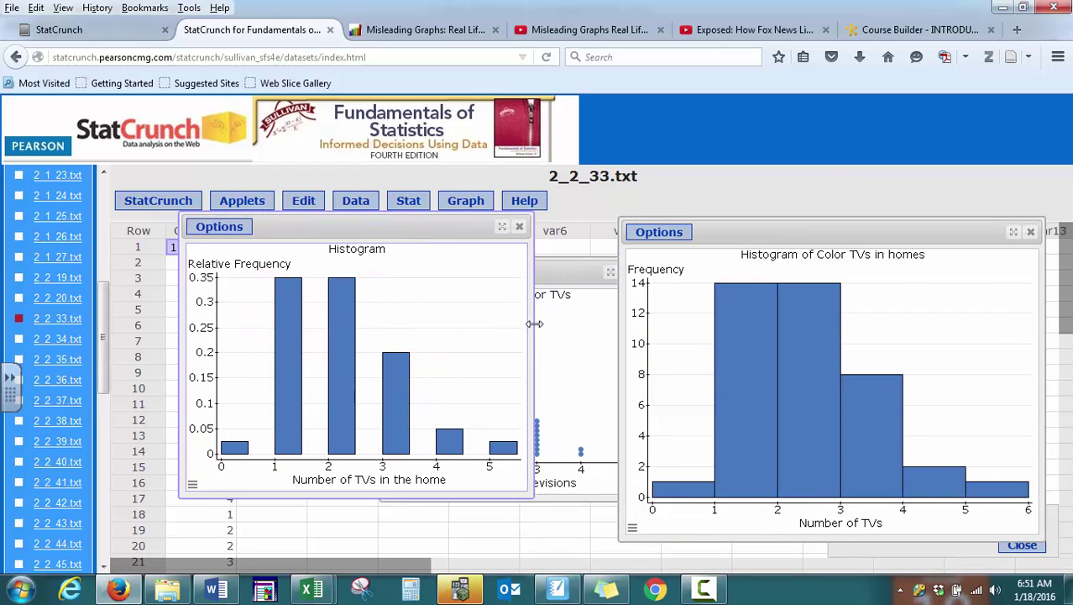
{"action": "left_click_drag", "start_coordinate": [535, 324], "coordinate": [600, 326]}
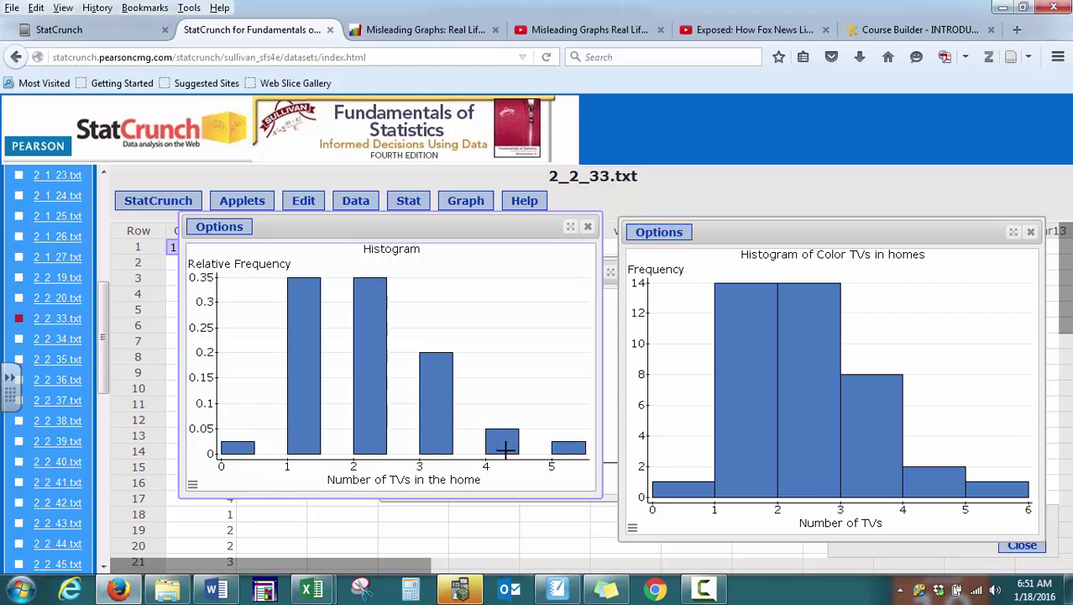
{"action": "mouse_move", "coordinate": [319, 449]}
{"action": "mouse_move", "coordinate": [362, 451]}
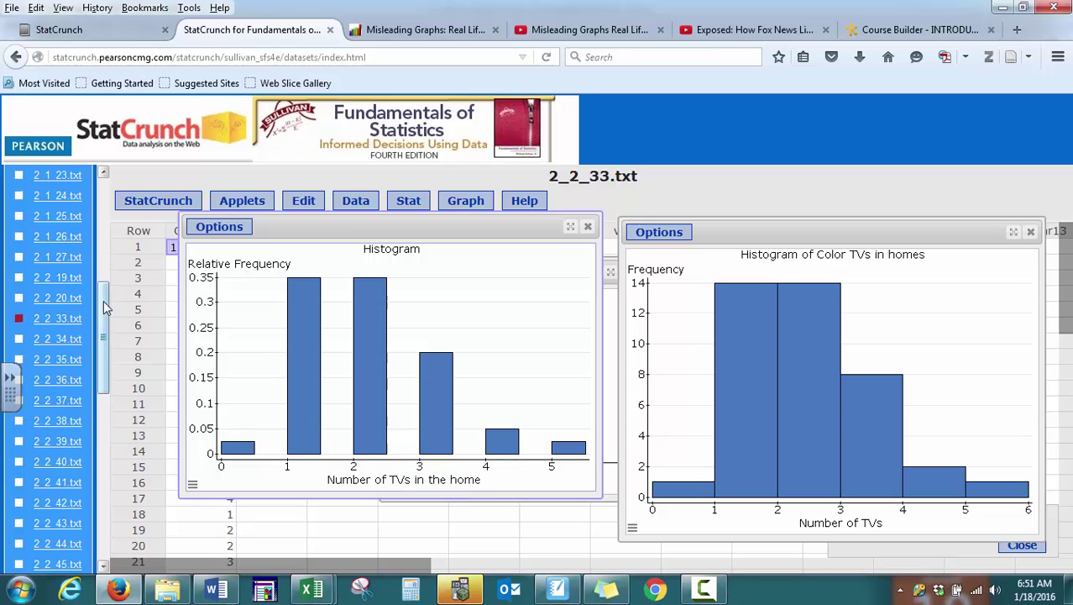
{"action": "scroll", "coordinate": [102, 290], "scroll_direction": "up", "scroll_amount": 3}
{"action": "scroll", "coordinate": [103, 284], "scroll_direction": "down", "scroll_amount": 6}
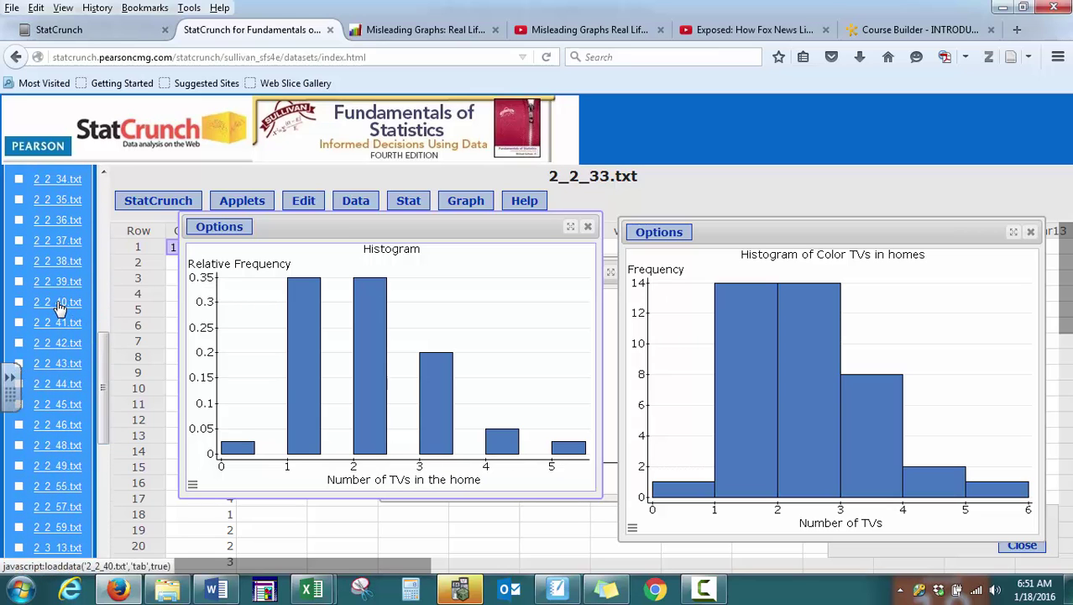
- Load 2_2_40.txt and set up a Volume of Altria Group Stock histogram starting at 0, width 3
{"action": "left_click", "coordinate": [60, 310]}
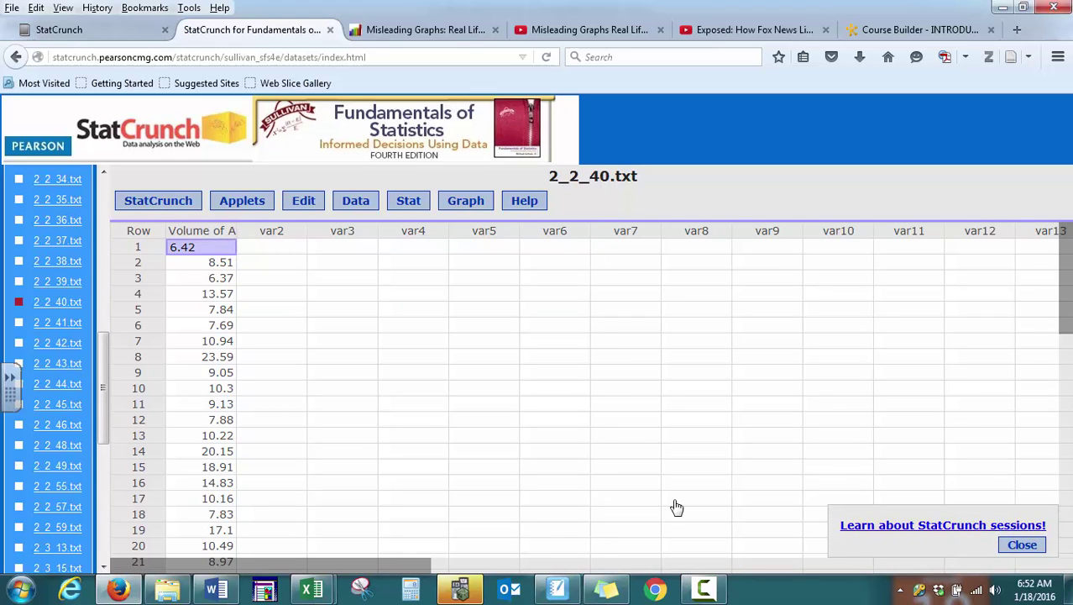
{"action": "left_click", "coordinate": [471, 207]}
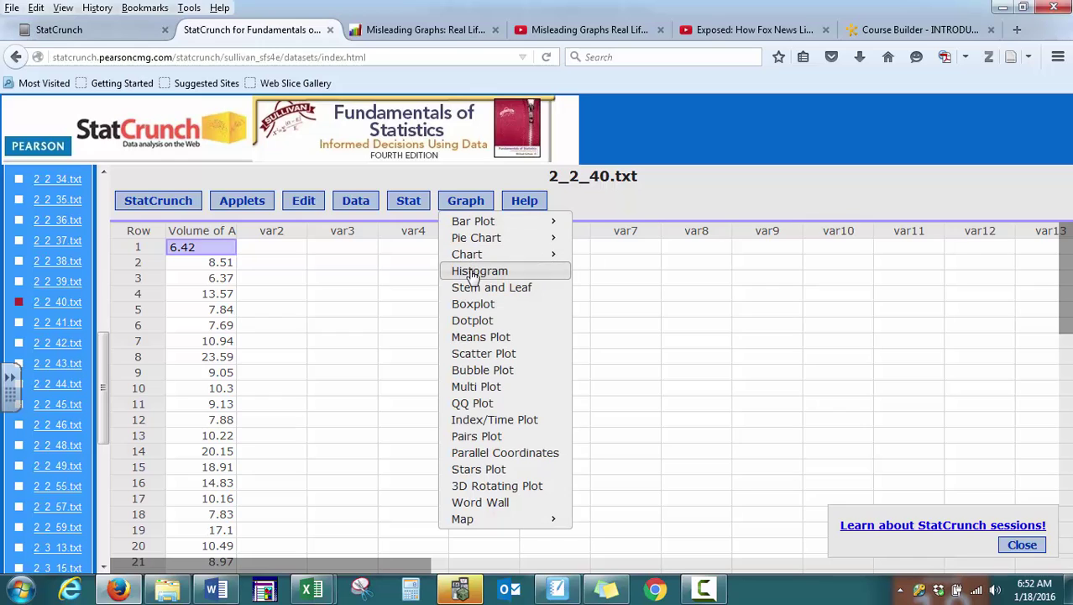
{"action": "left_click", "coordinate": [473, 271]}
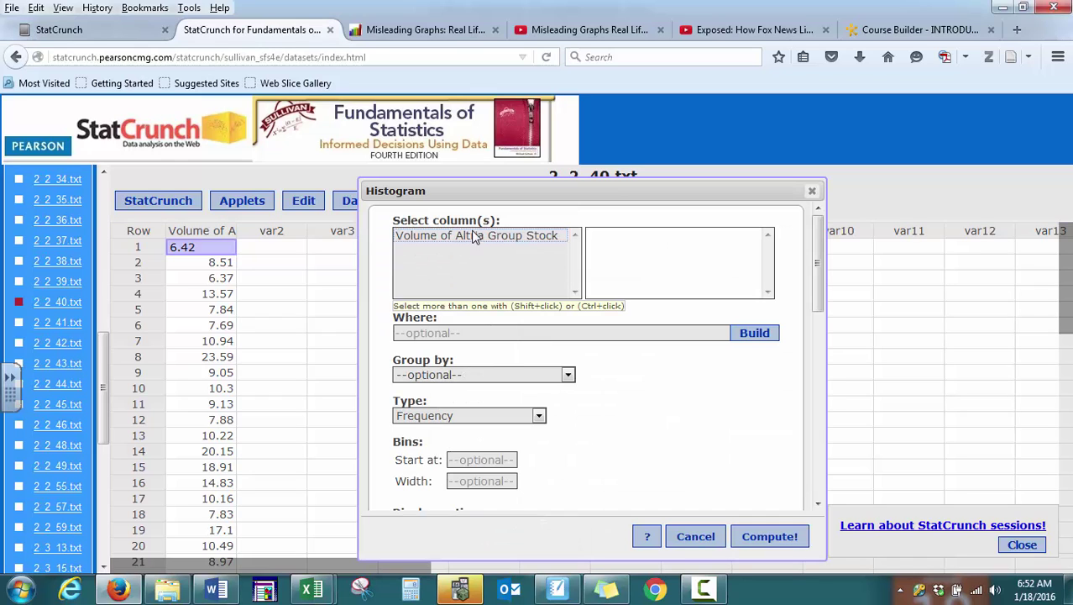
{"action": "left_click", "coordinate": [476, 236]}
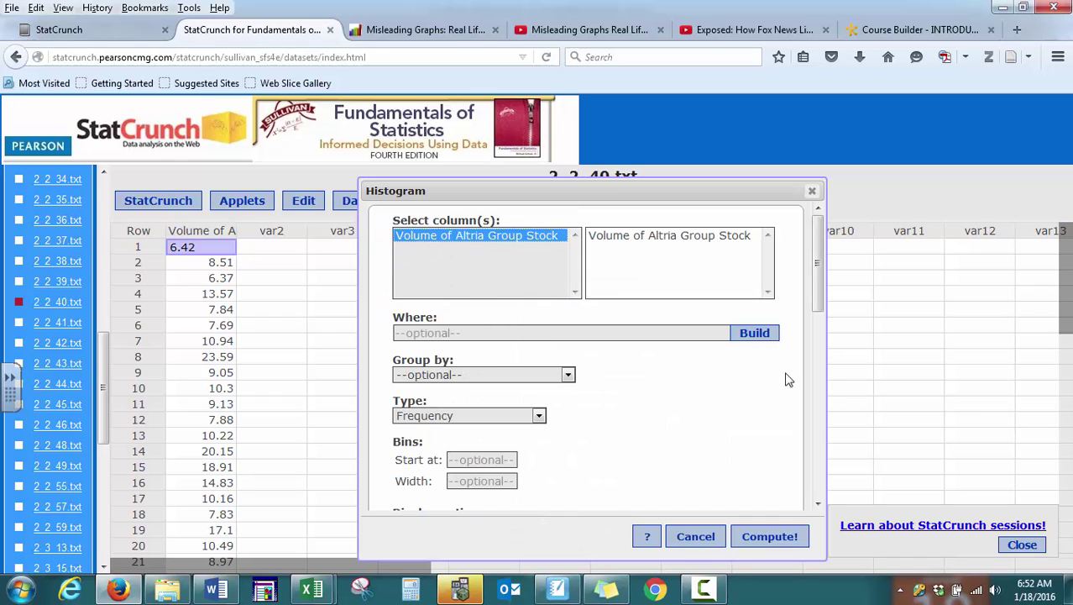
{"action": "left_click_drag", "start_coordinate": [820, 308], "coordinate": [820, 354]}
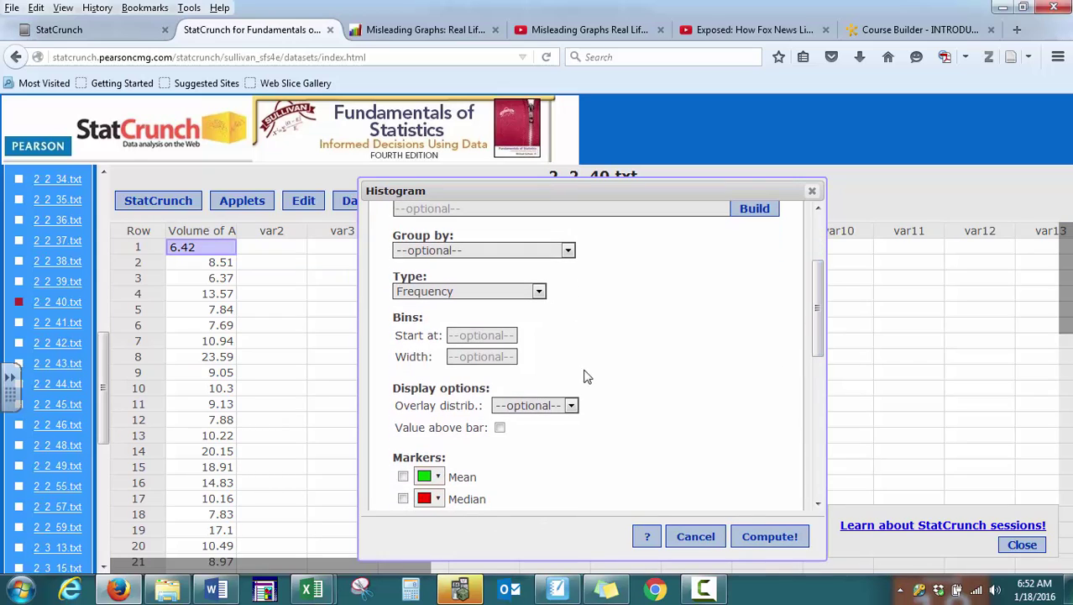
{"action": "left_click", "coordinate": [480, 335]}
{"action": "type", "text": "0"}
{"action": "type", "text": "3"}
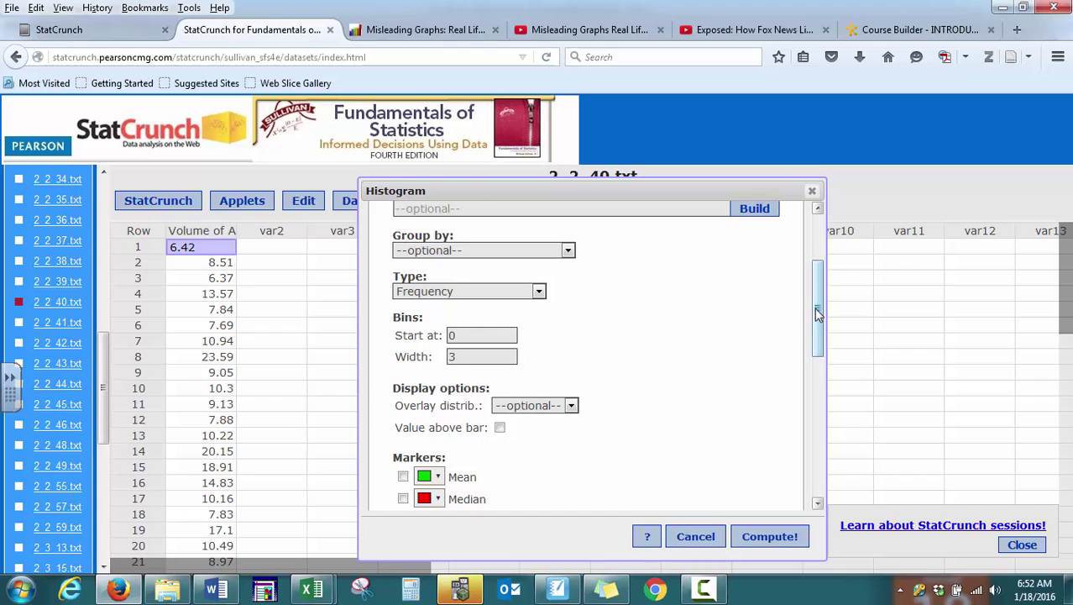
- Title the histogram 'Volume of Stock' with axis labels Volume and Frequency
{"action": "mouse_move", "coordinate": [819, 312]}
{"action": "left_mouse_down"}
{"action": "mouse_move", "coordinate": [816, 336]}
{"action": "mouse_move", "coordinate": [817, 326]}
{"action": "left_mouse_up"}
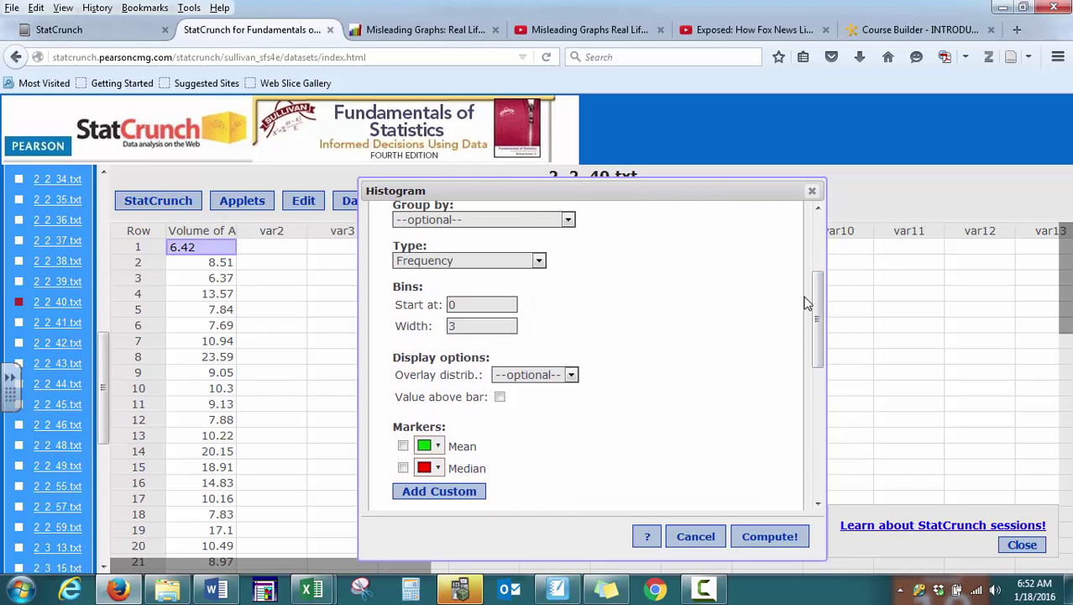
{"action": "scroll", "coordinate": [821, 299], "scroll_direction": "down", "scroll_amount": 7}
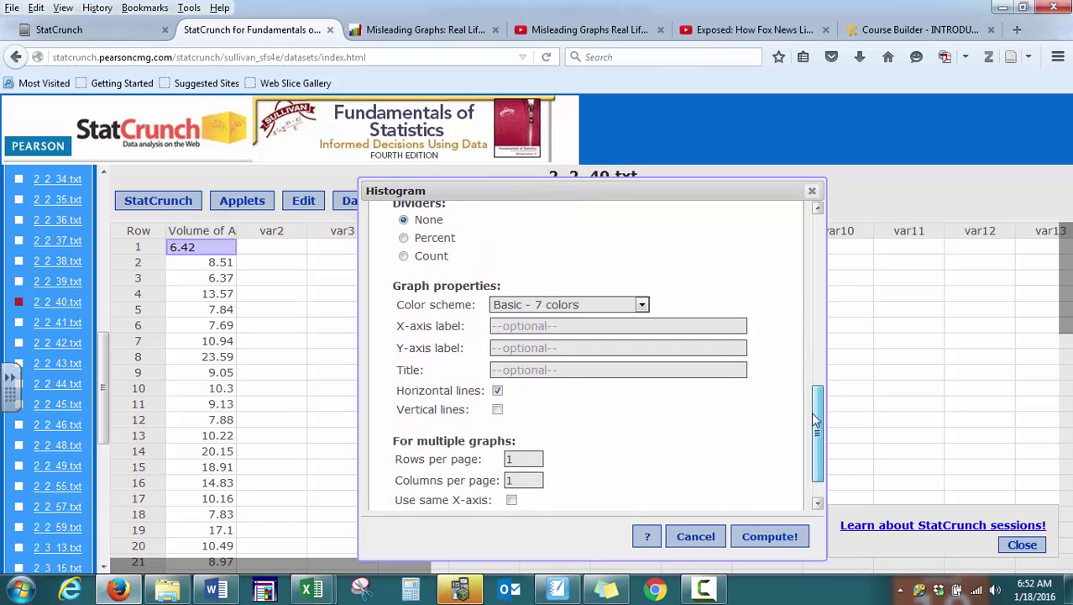
{"action": "left_click", "coordinate": [535, 370]}
{"action": "type", "text": "Volume of Stock"}
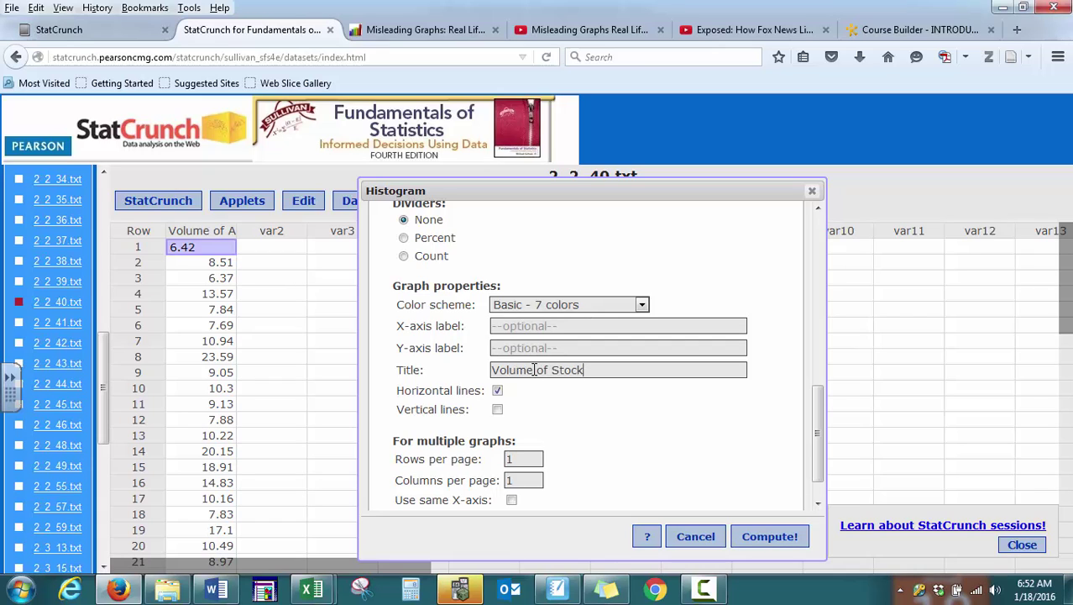
{"action": "left_click", "coordinate": [543, 325]}
{"action": "type", "text": "Volume"}
{"action": "left_click", "coordinate": [537, 347]}
{"action": "type", "text": "Frequency"}
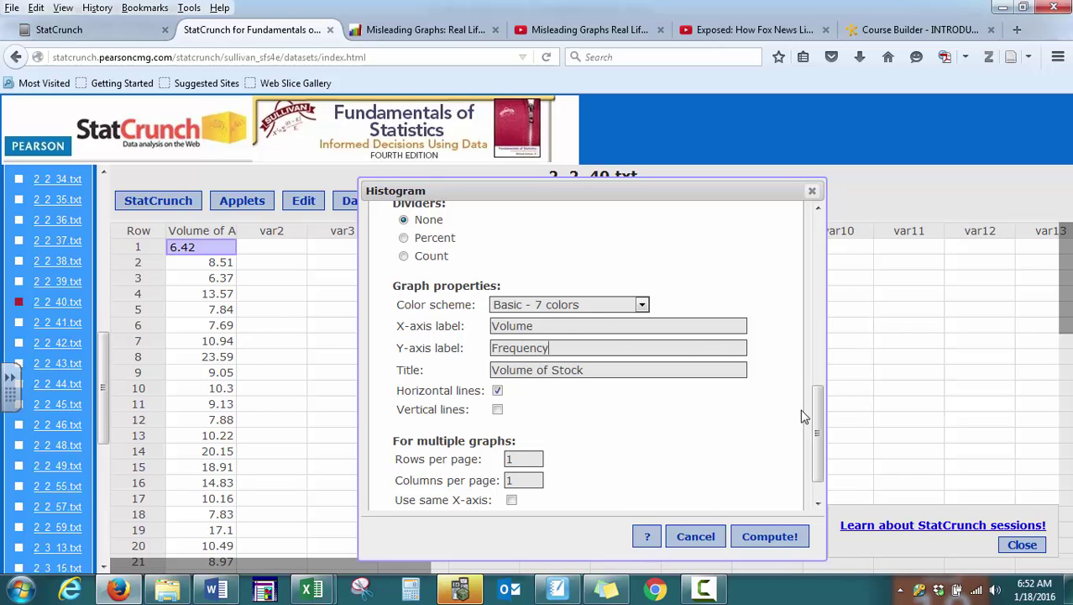
{"action": "scroll", "coordinate": [803, 413], "scroll_direction": "down", "scroll_amount": 1}
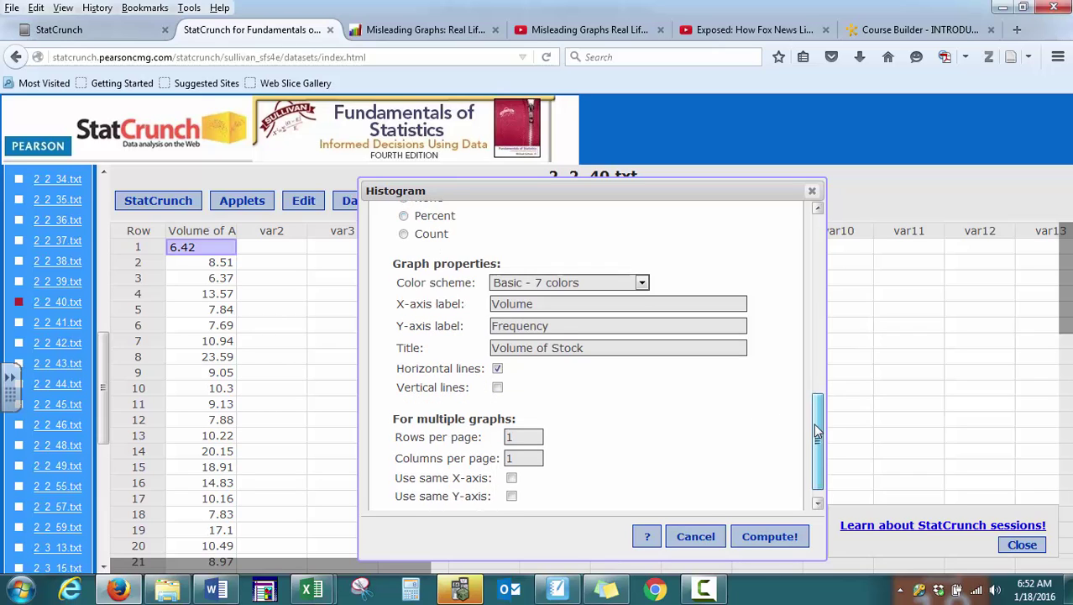
- Compute the Volume of Stock histogram and read its bars, tallest 15 in the 6–9 bin
{"action": "left_click", "coordinate": [769, 536]}
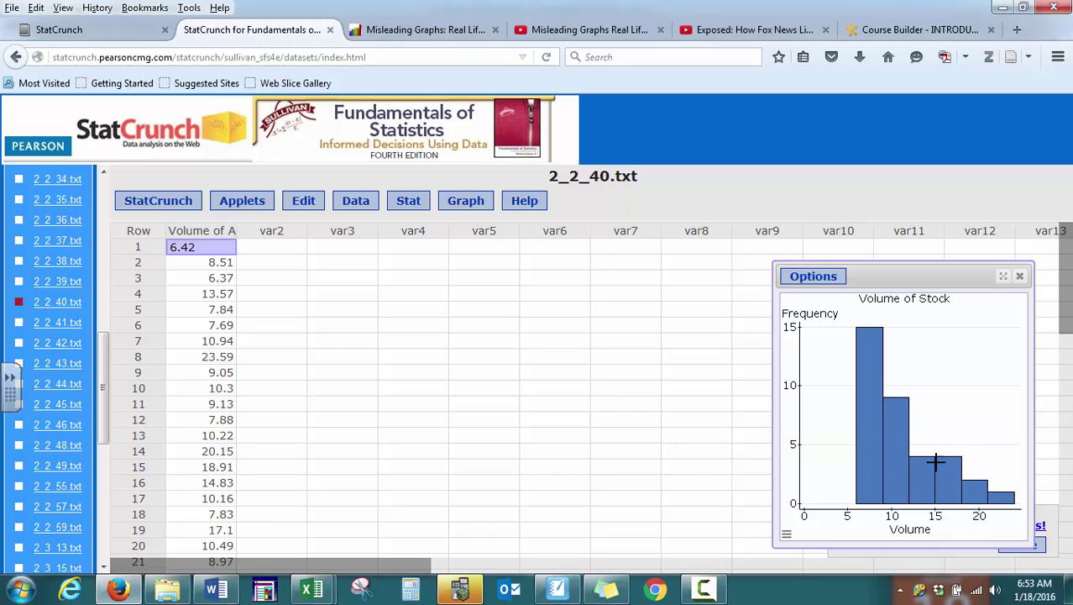
{"action": "mouse_move", "coordinate": [1005, 492]}
- Set up a relative-frequency stock volume histogram, bins from 0 width 3, values shown above bars
{"action": "left_click", "coordinate": [467, 206]}
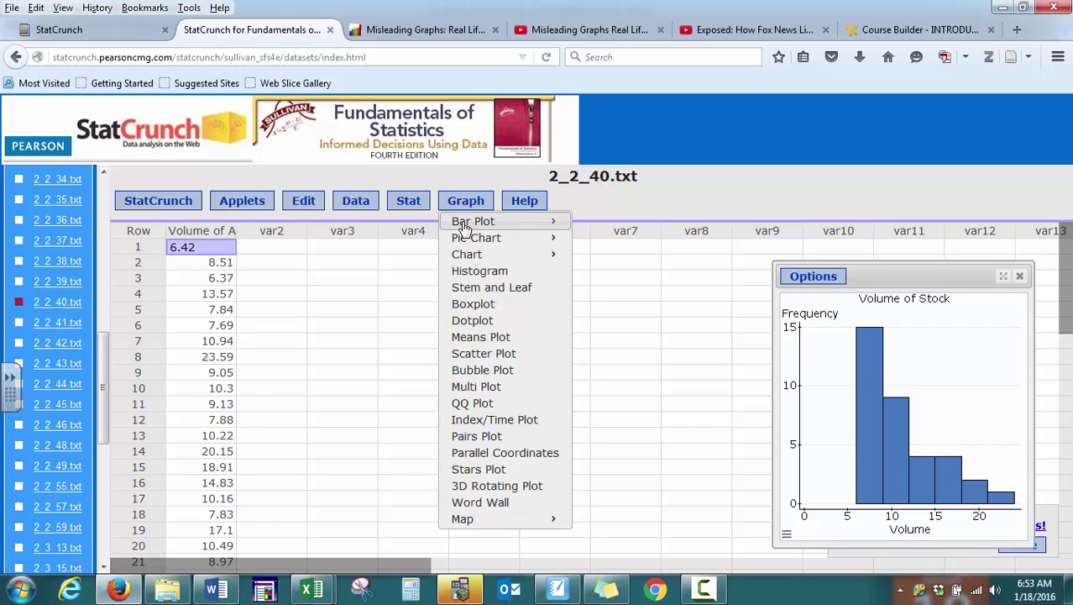
{"action": "left_click", "coordinate": [472, 276]}
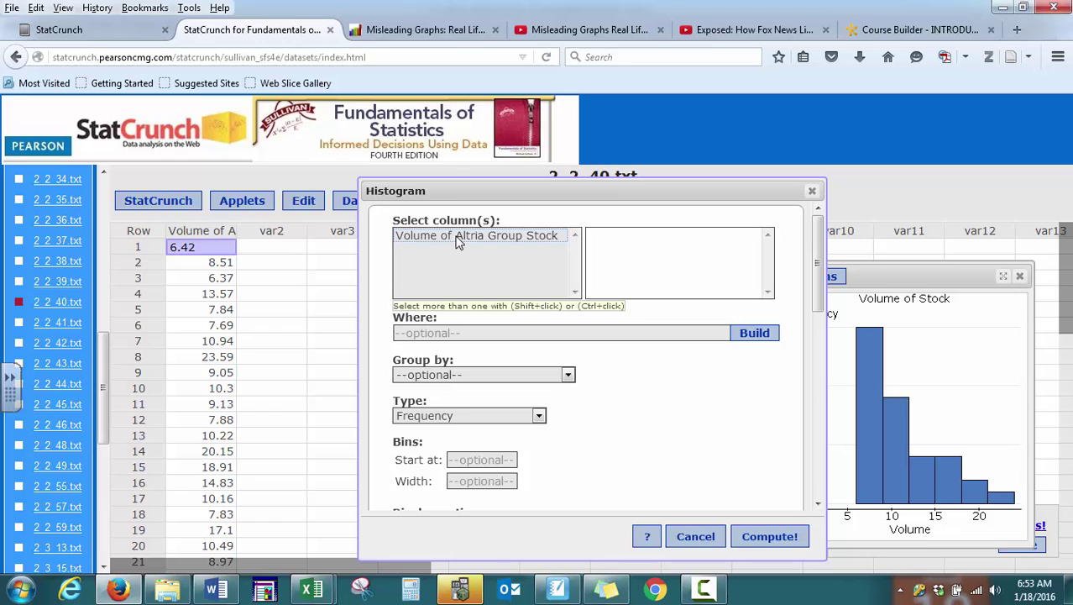
{"action": "left_click", "coordinate": [461, 242]}
{"action": "left_click", "coordinate": [540, 418]}
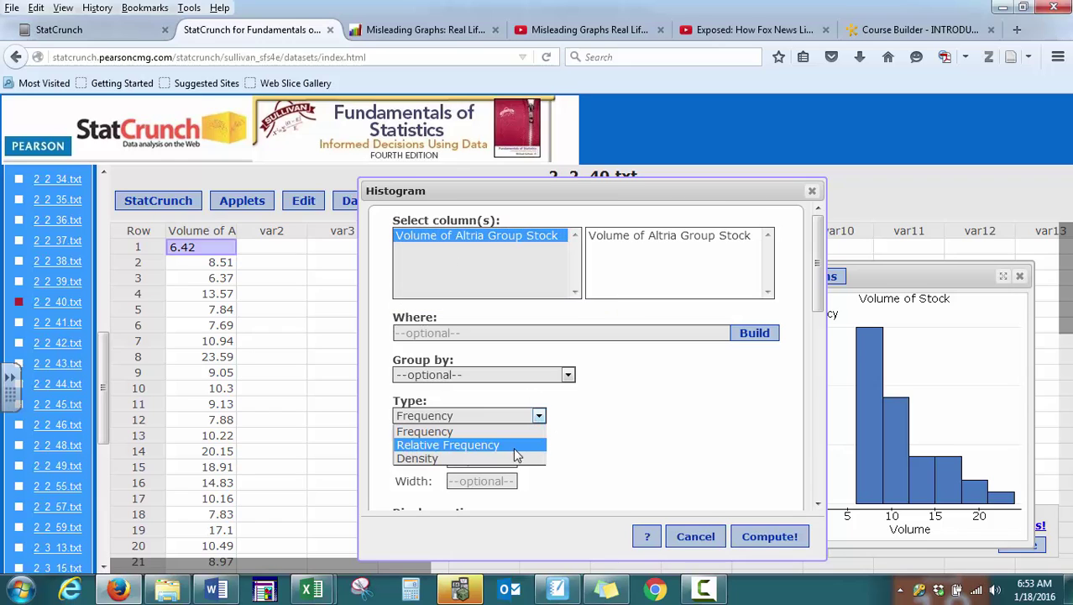
{"action": "left_click", "coordinate": [500, 446]}
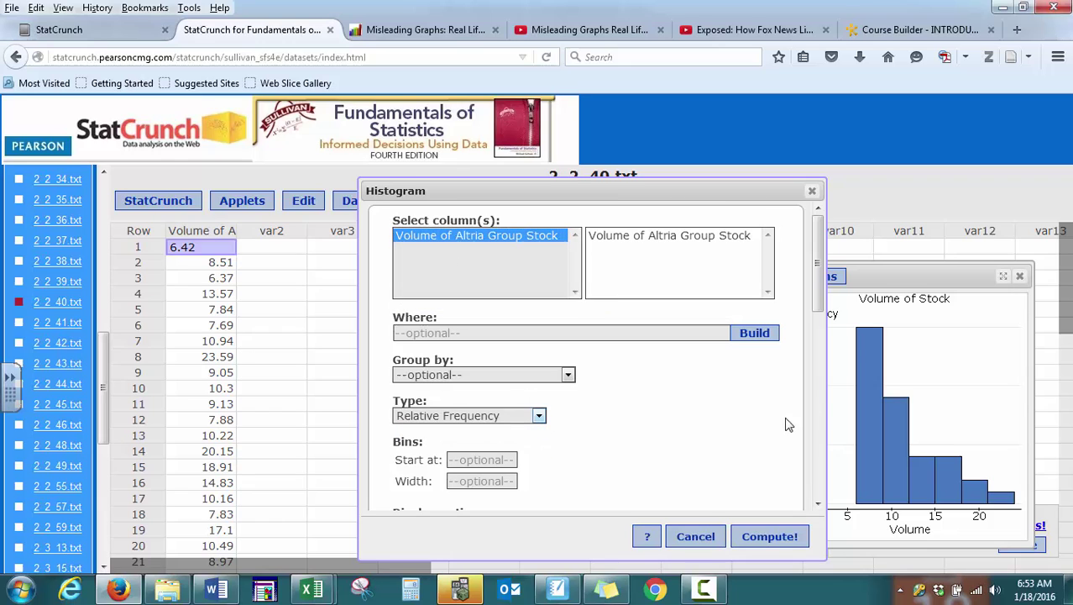
{"action": "left_click_drag", "start_coordinate": [817, 296], "coordinate": [817, 336]}
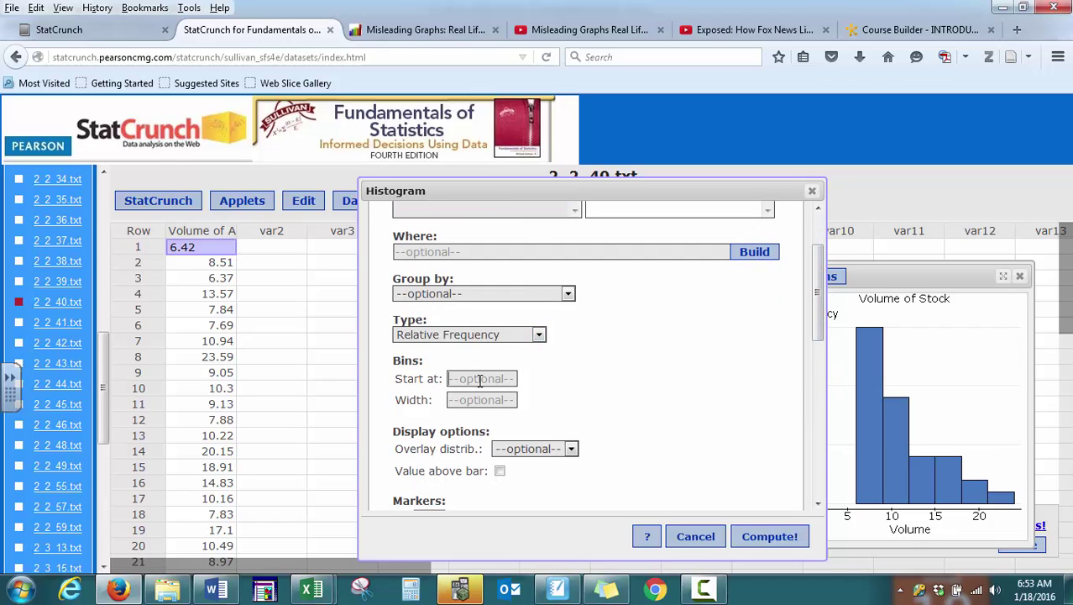
{"action": "left_click", "coordinate": [480, 380]}
{"action": "type", "text": "0"}
{"action": "type", "text": "3"}
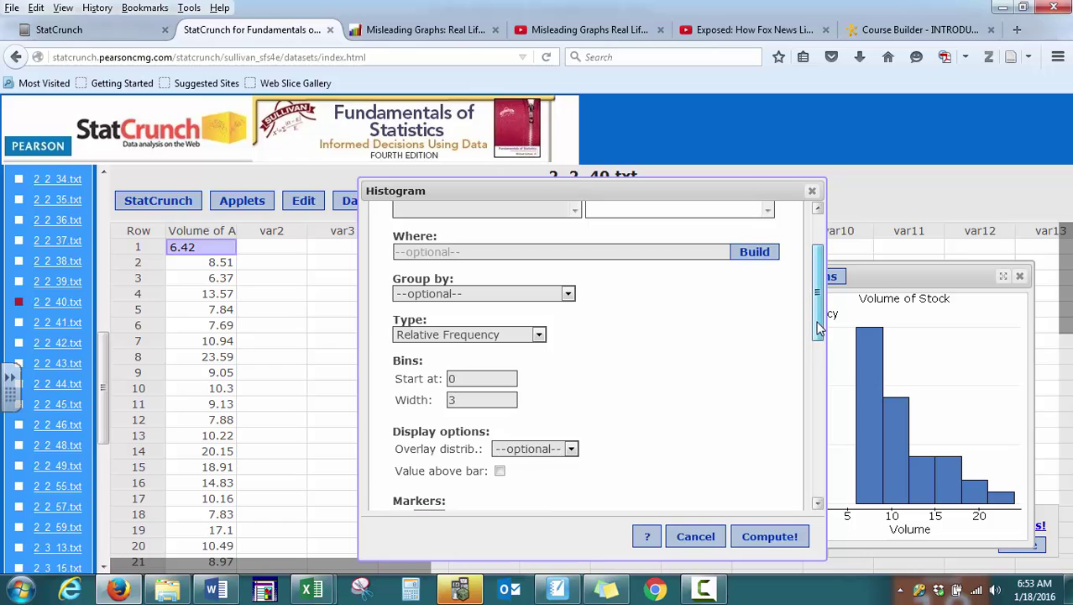
{"action": "left_click_drag", "start_coordinate": [817, 328], "coordinate": [817, 392]}
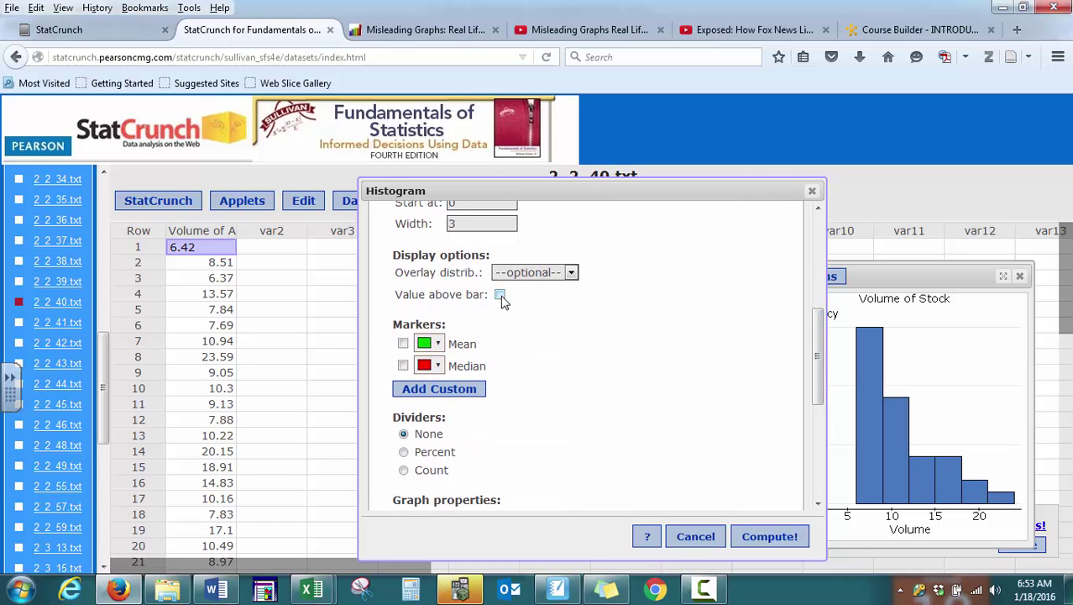
{"action": "left_click", "coordinate": [500, 295]}
{"action": "left_click_drag", "start_coordinate": [817, 351], "coordinate": [817, 447]}
- Title it 'Volume of Stock' with axis labels Volume and Relative Frequency
{"action": "left_click", "coordinate": [556, 330]}
{"action": "type", "text": "Volumen"}
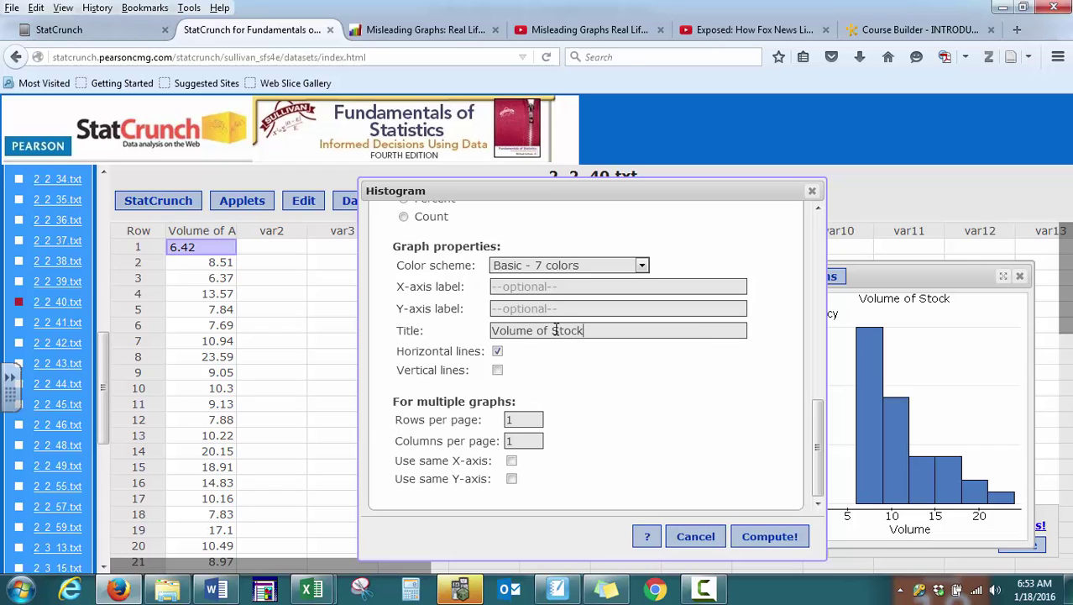
{"action": "left_click", "coordinate": [530, 286]}
{"action": "type", "text": "Volume"}
{"action": "left_click", "coordinate": [530, 308]}
{"action": "type", "text": "Re"}
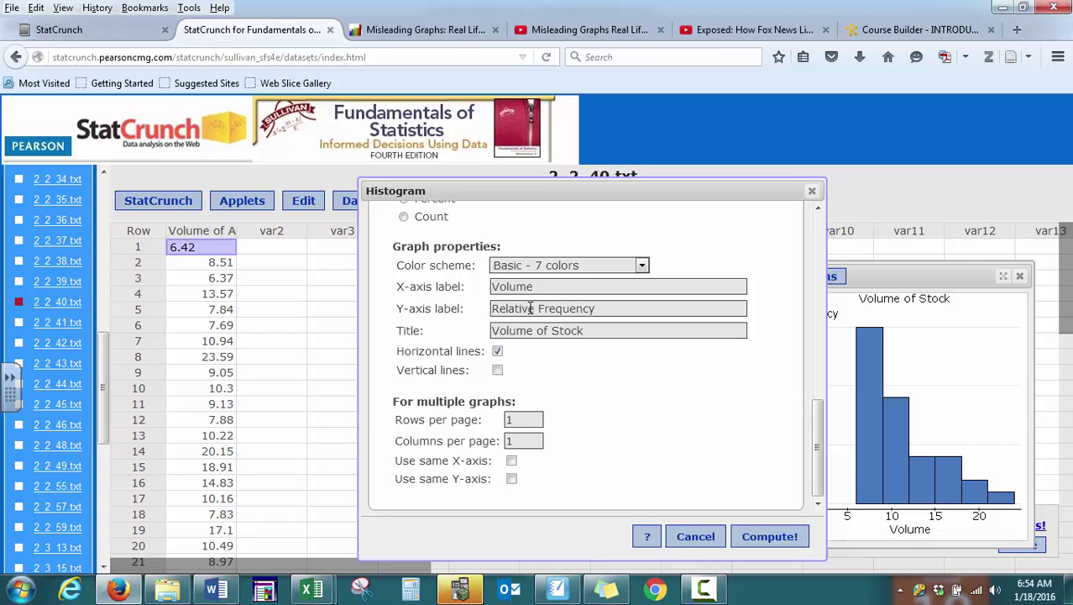
{"action": "type", "text": "lative Frequency"}
- Compute the Volume of Stock relative-frequency histogram and save its image as index.png on the Desktop
{"action": "left_click", "coordinate": [773, 536]}
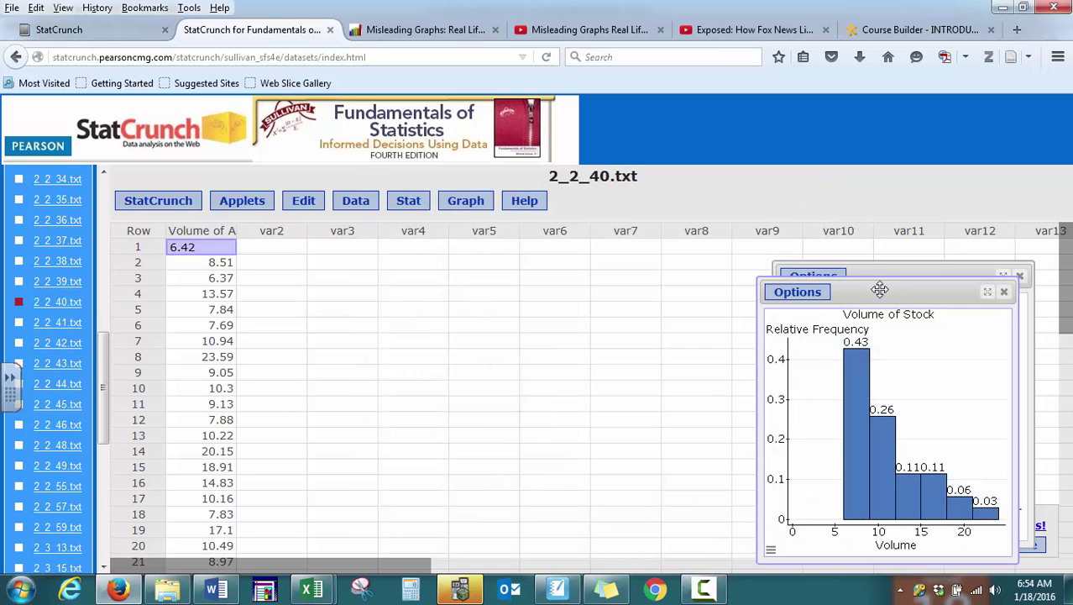
{"action": "left_click_drag", "start_coordinate": [876, 289], "coordinate": [611, 271]}
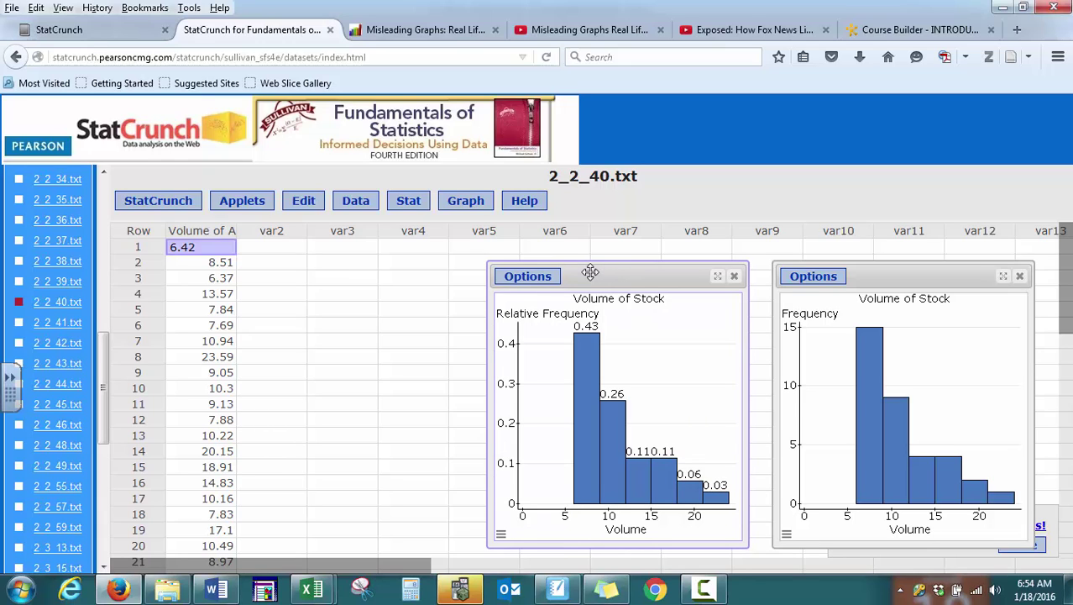
{"action": "left_click", "coordinate": [527, 280]}
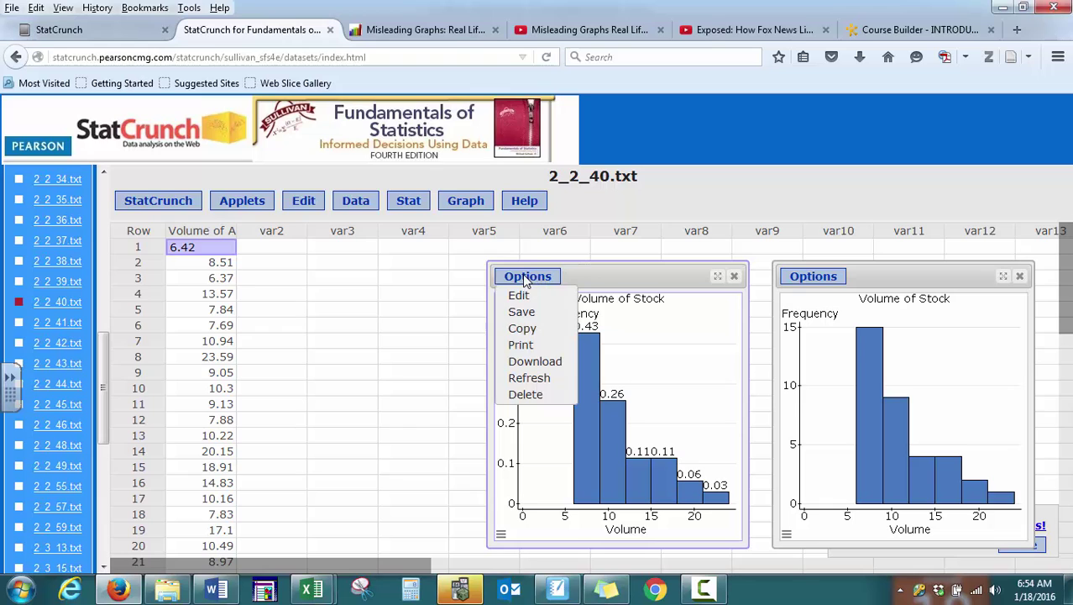
{"action": "left_click", "coordinate": [528, 332]}
{"action": "right_click", "coordinate": [585, 302]}
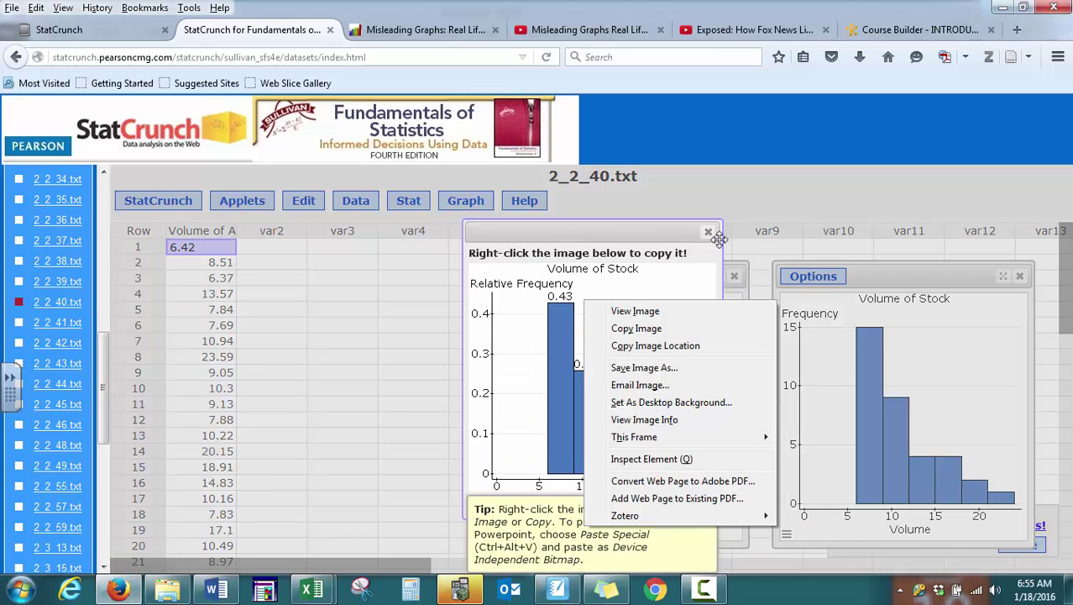
{"action": "left_click", "coordinate": [653, 367]}
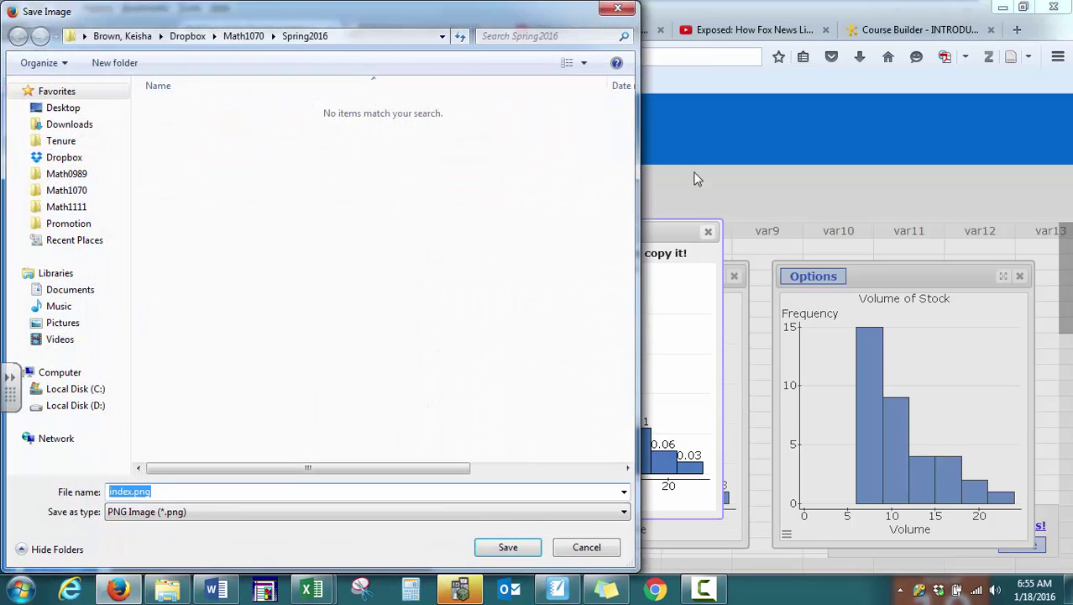
{"action": "left_click", "coordinate": [70, 110]}
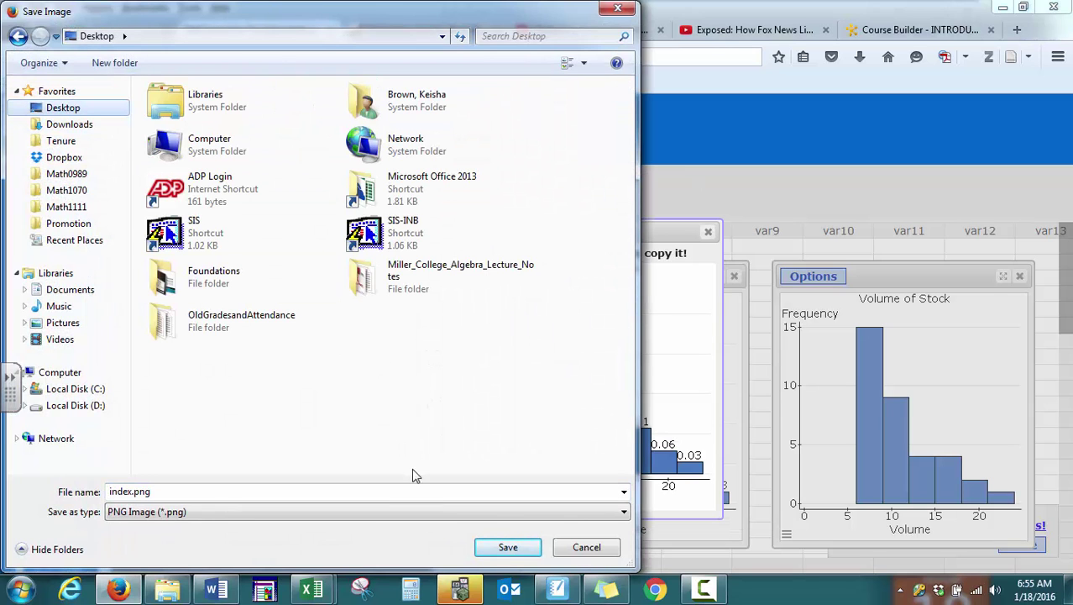
{"action": "left_click", "coordinate": [508, 547]}
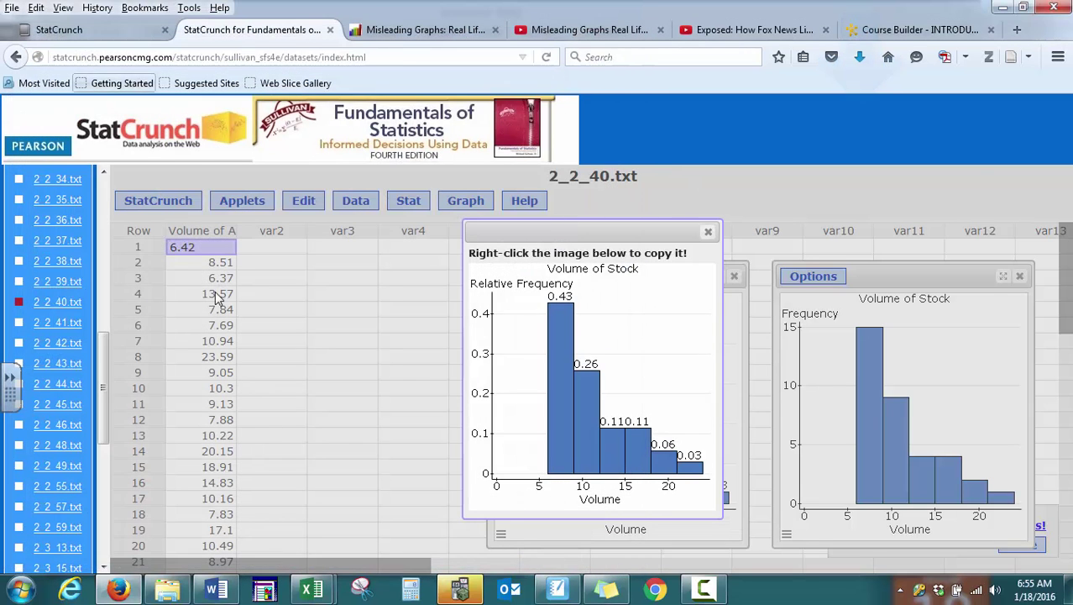
- Insert the Desktop picture index.png into the Word document below the Stem and Leaf Plots item
{"action": "left_click", "coordinate": [214, 591]}
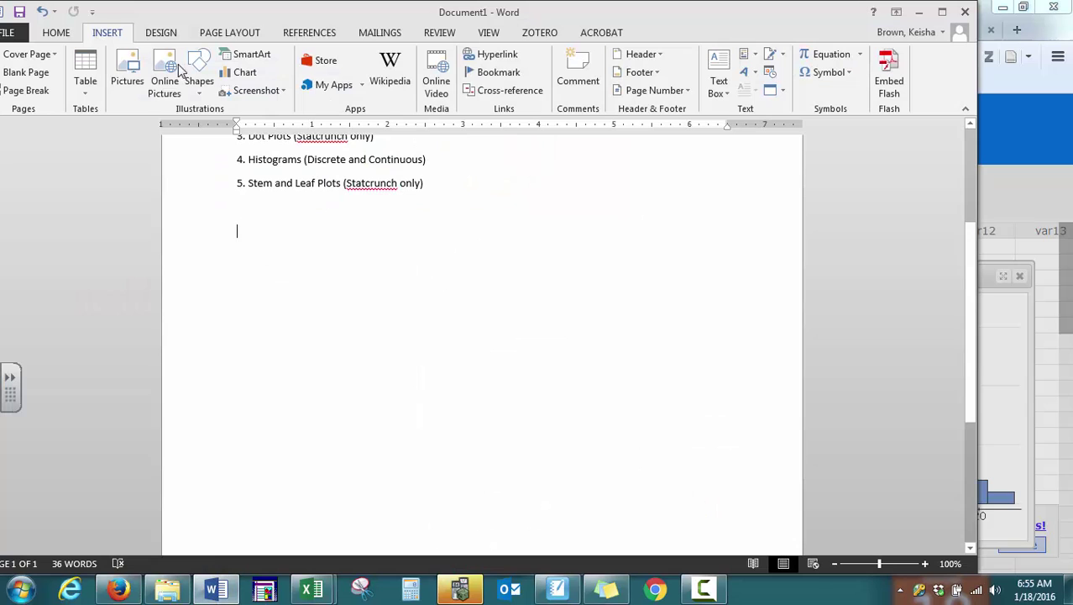
{"action": "left_click", "coordinate": [128, 60]}
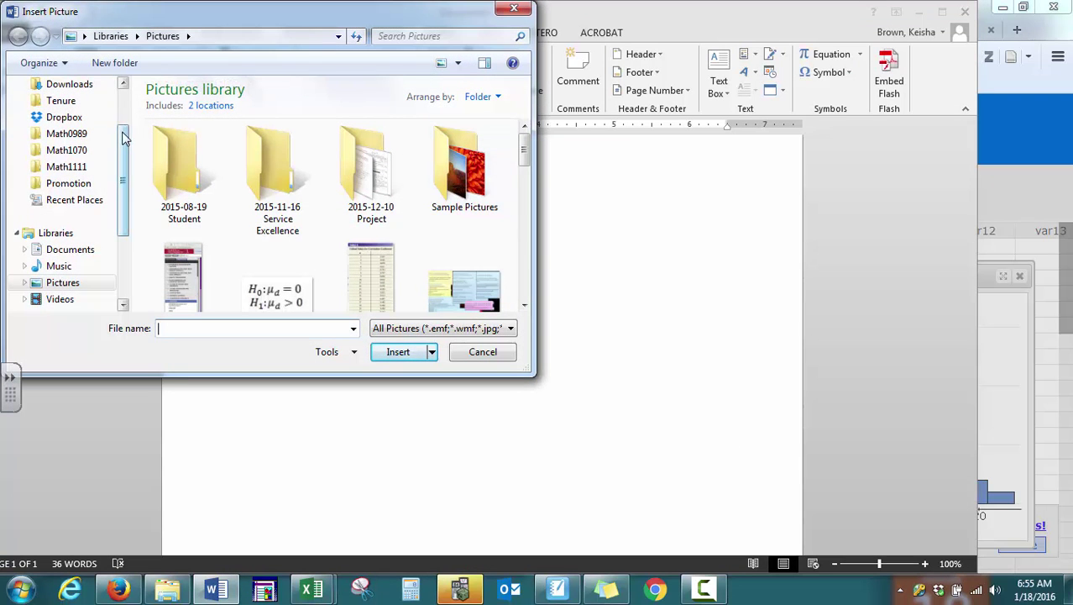
{"action": "scroll", "coordinate": [104, 104], "scroll_direction": "up", "scroll_amount": 3}
{"action": "left_click", "coordinate": [64, 140]}
{"action": "left_click_drag", "start_coordinate": [523, 130], "coordinate": [524, 252]}
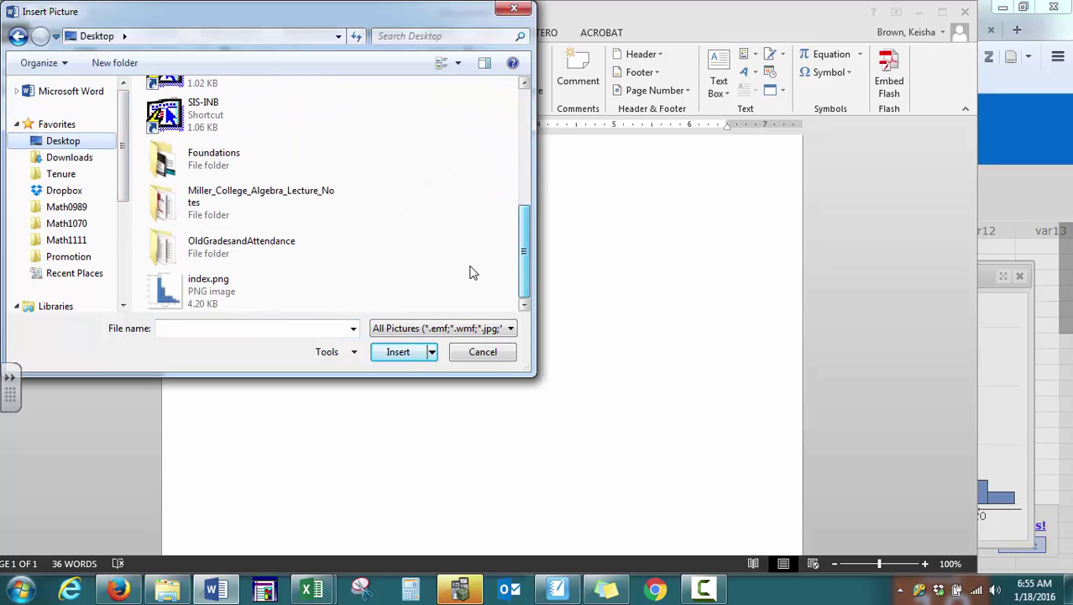
{"action": "left_click", "coordinate": [177, 284]}
{"action": "left_click", "coordinate": [400, 352]}
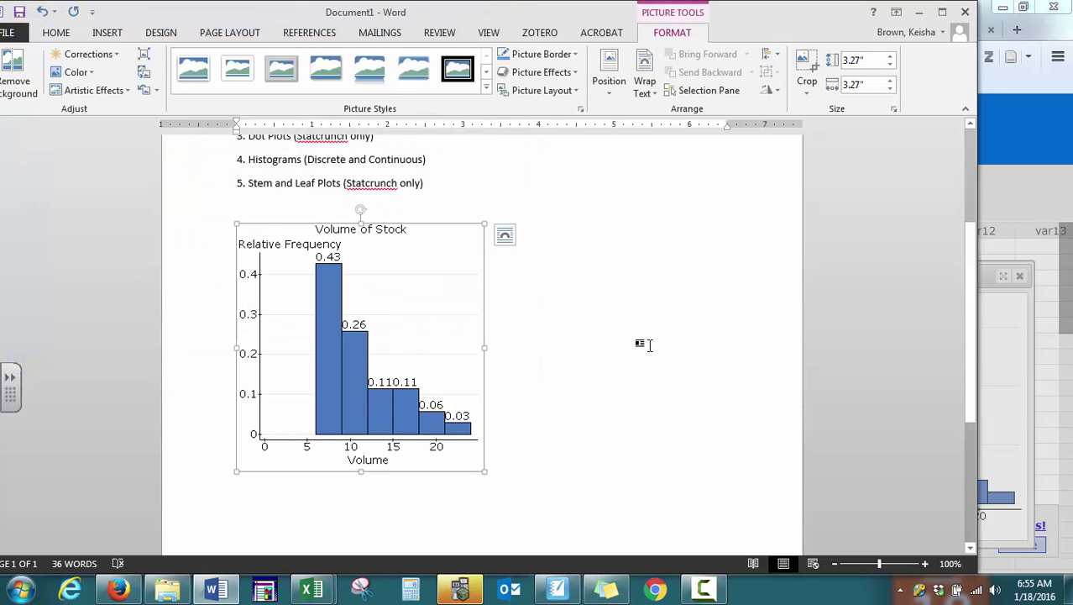
{"action": "left_click", "coordinate": [583, 319]}
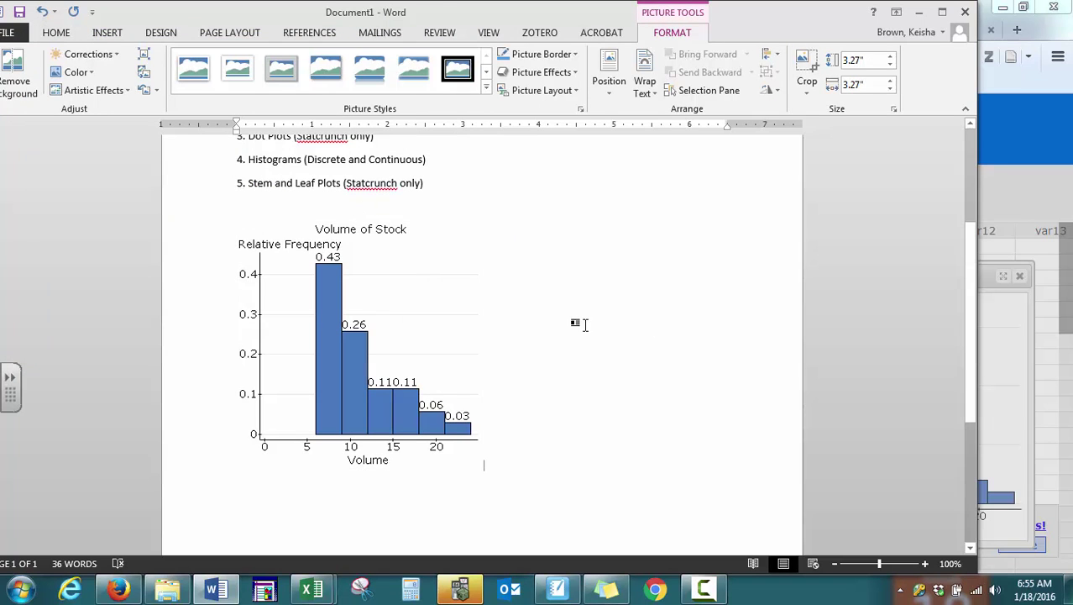
{"action": "left_click", "coordinate": [1066, 288]}
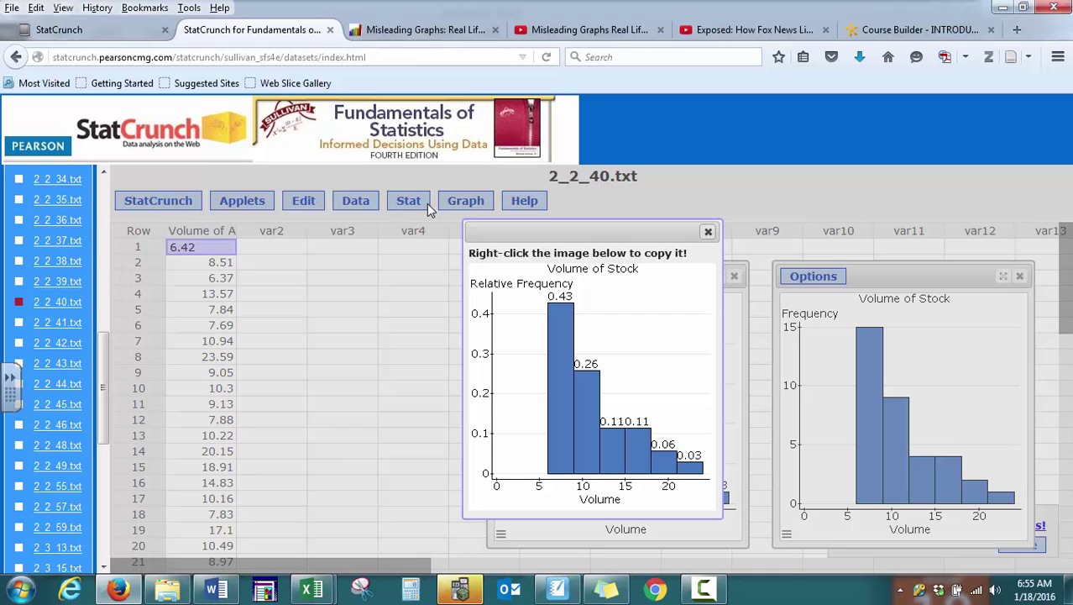
- Load 2_2_43.txt and build a stem-and-leaf plot of the Fat grams in a McDonald Breakfast column
{"action": "left_click", "coordinate": [61, 364]}
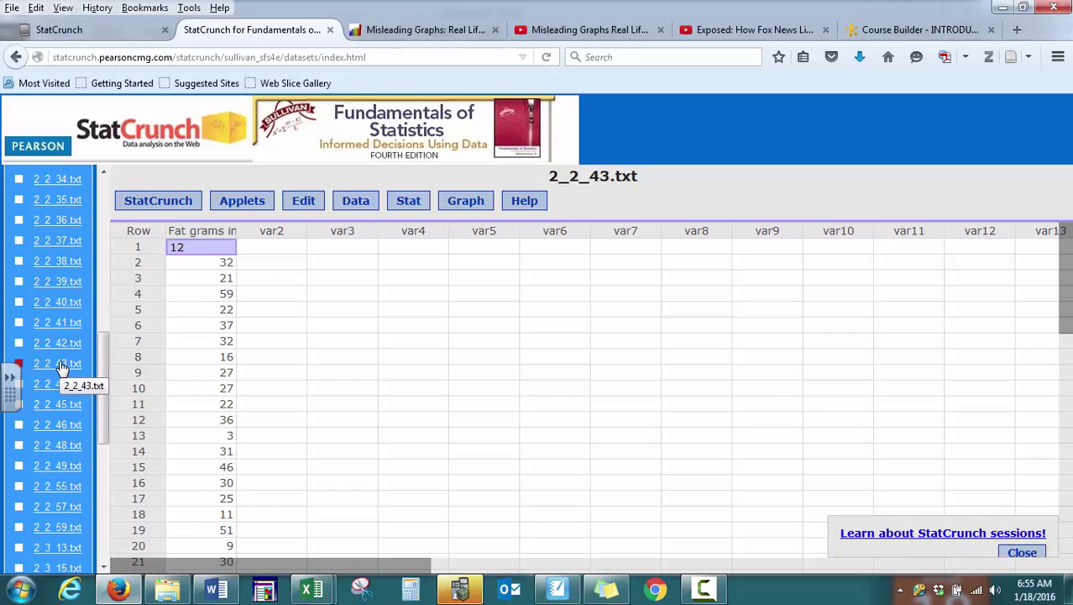
{"action": "left_click", "coordinate": [468, 206]}
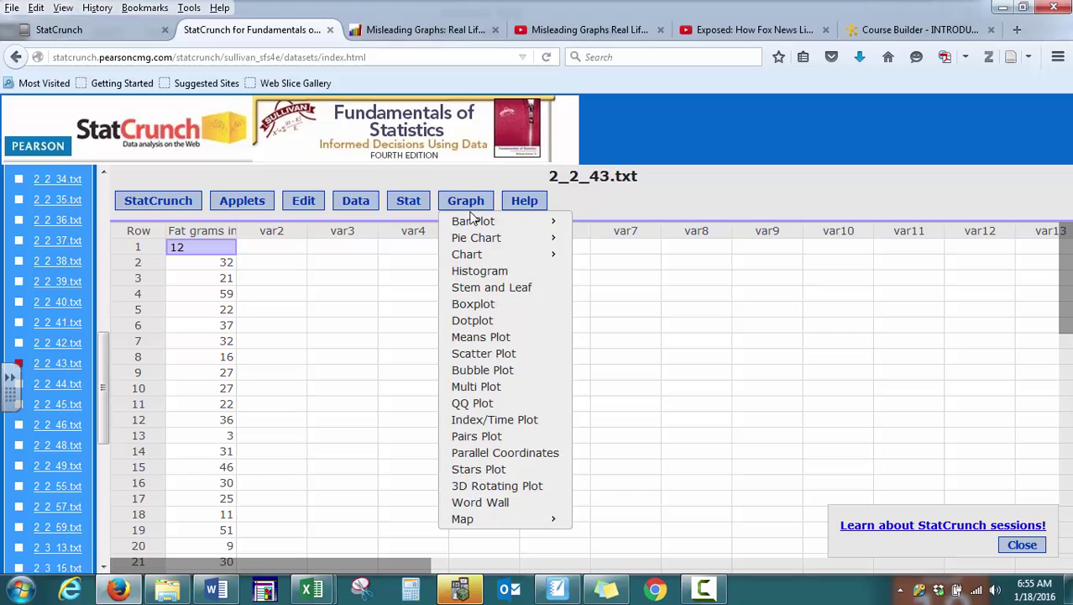
{"action": "left_click", "coordinate": [484, 288]}
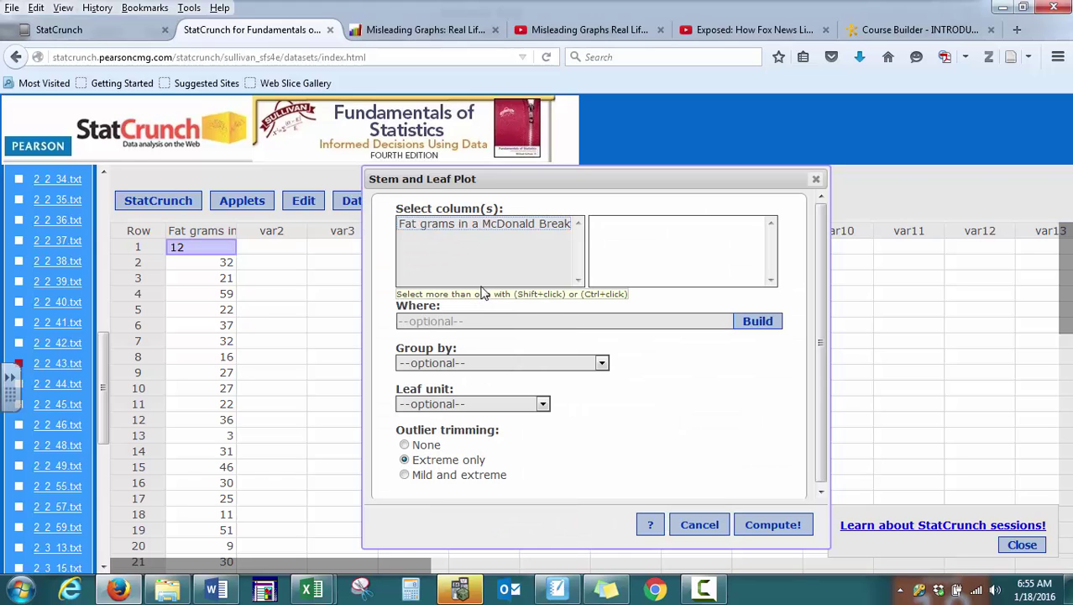
{"action": "left_click", "coordinate": [474, 225]}
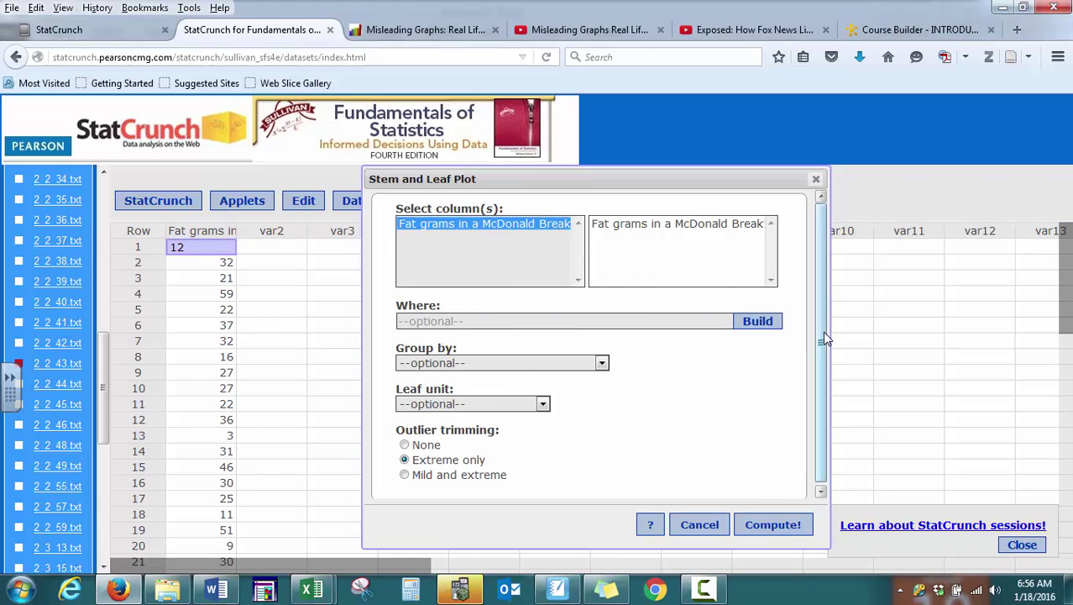
{"action": "scroll", "coordinate": [820, 323], "scroll_direction": "down", "scroll_amount": 1}
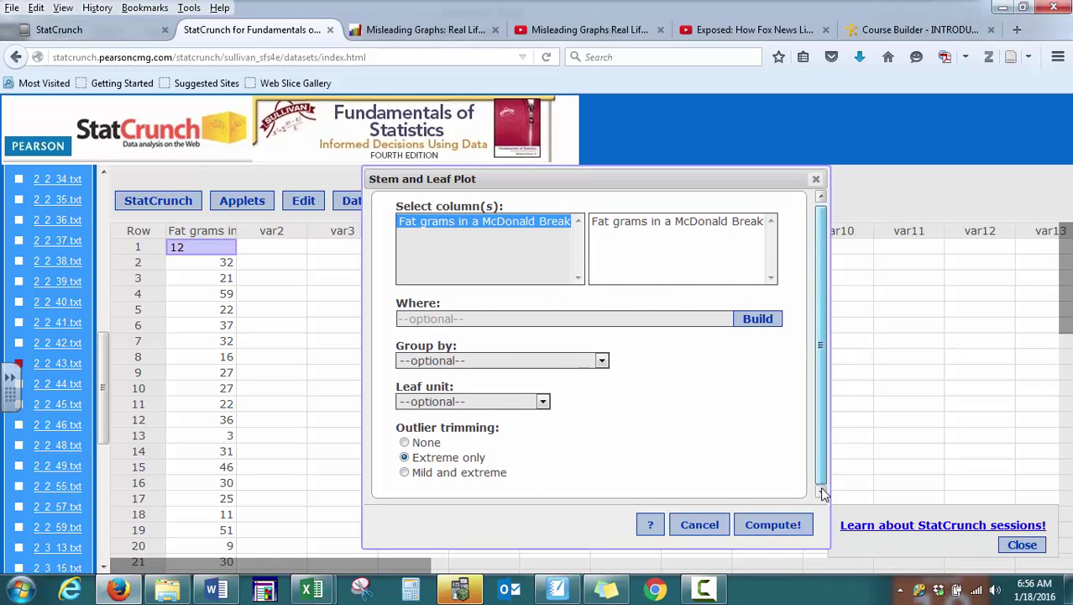
{"action": "left_click", "coordinate": [788, 526]}
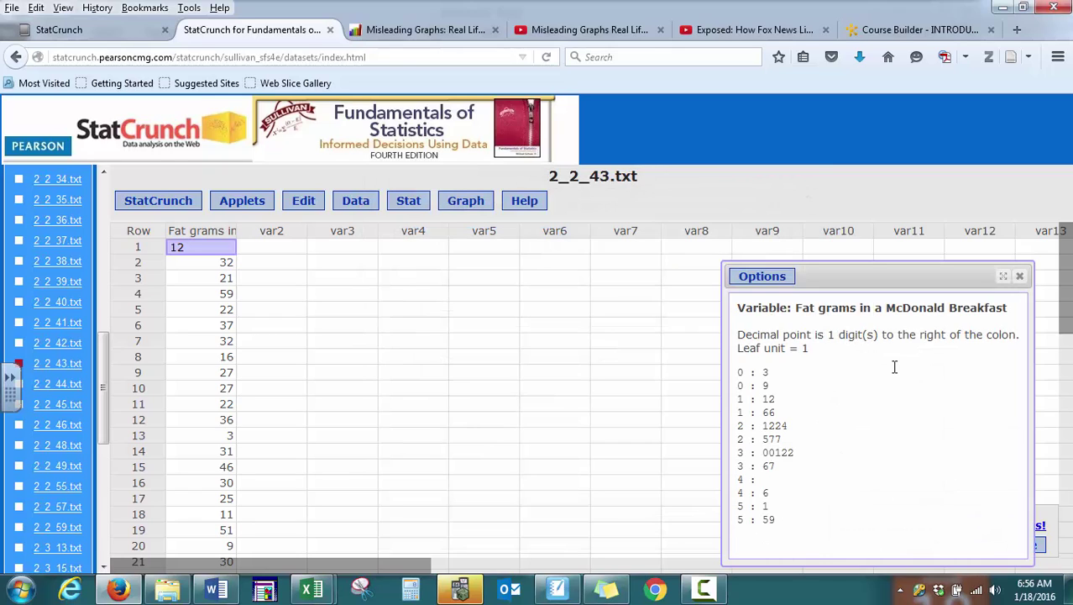
{"action": "left_click_drag", "start_coordinate": [738, 376], "coordinate": [771, 386]}
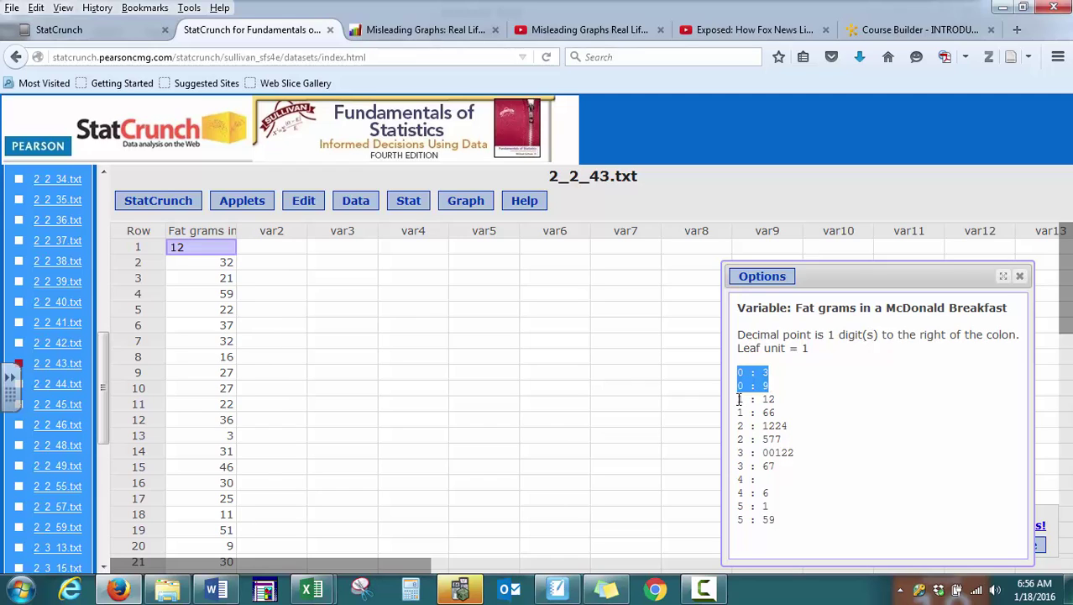
{"action": "left_click_drag", "start_coordinate": [739, 400], "coordinate": [787, 439]}
{"action": "left_click", "coordinate": [740, 400]}
{"action": "left_click", "coordinate": [740, 414]}
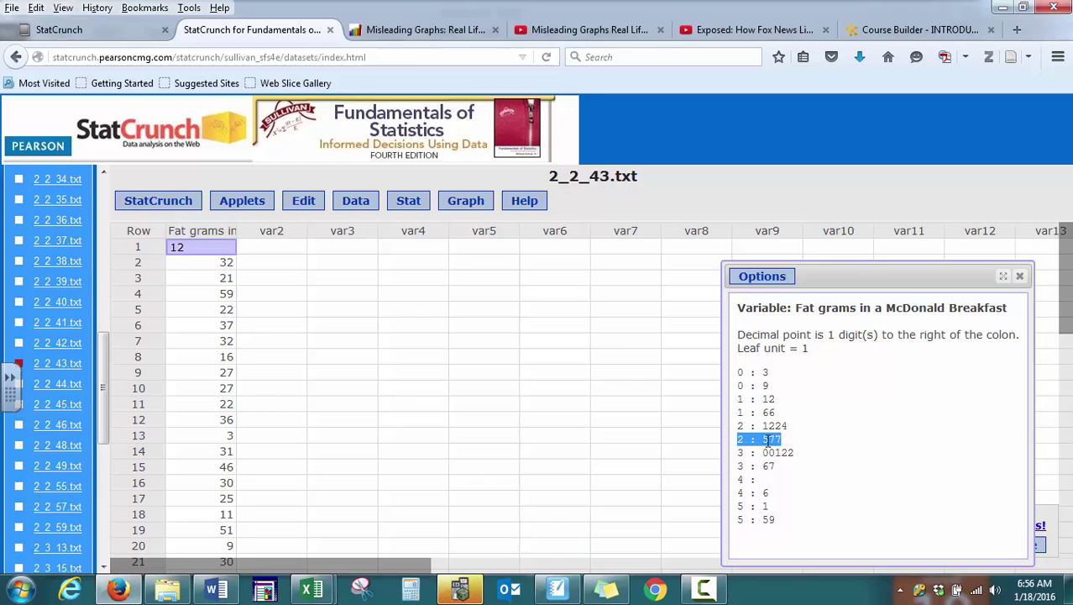